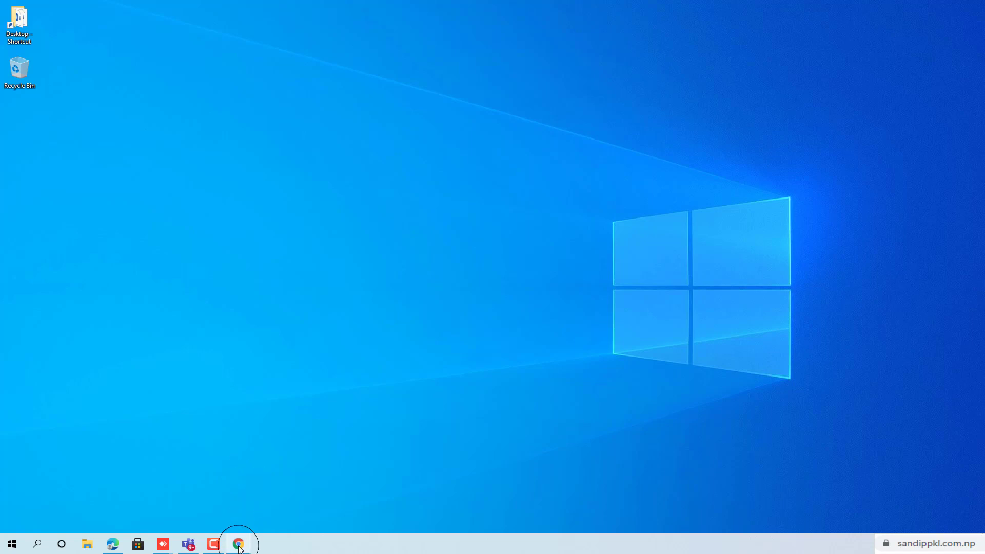
In a new Chrome tab, open the Google Slides home page from the Google apps grid.
mouse_move(239, 541)
click(228, 495)
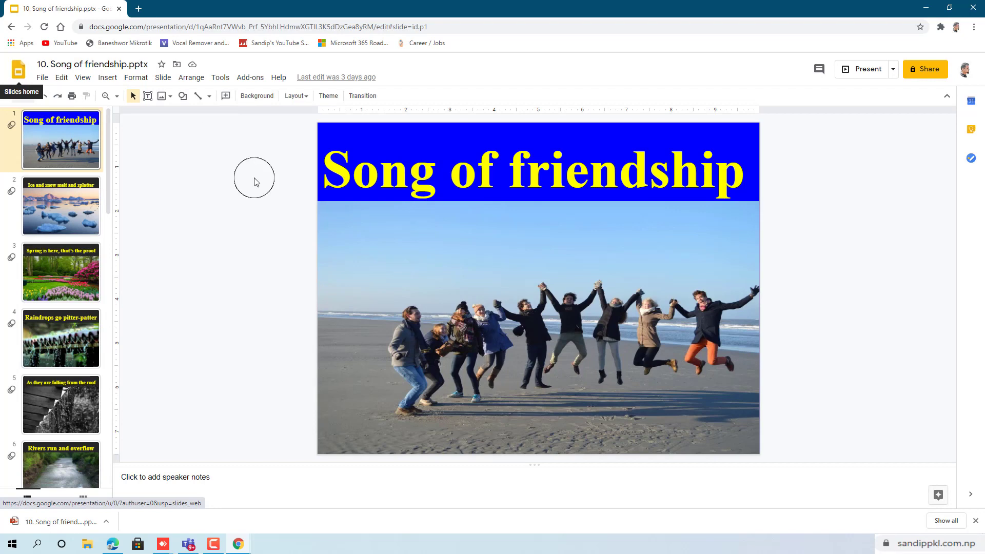
click(138, 9)
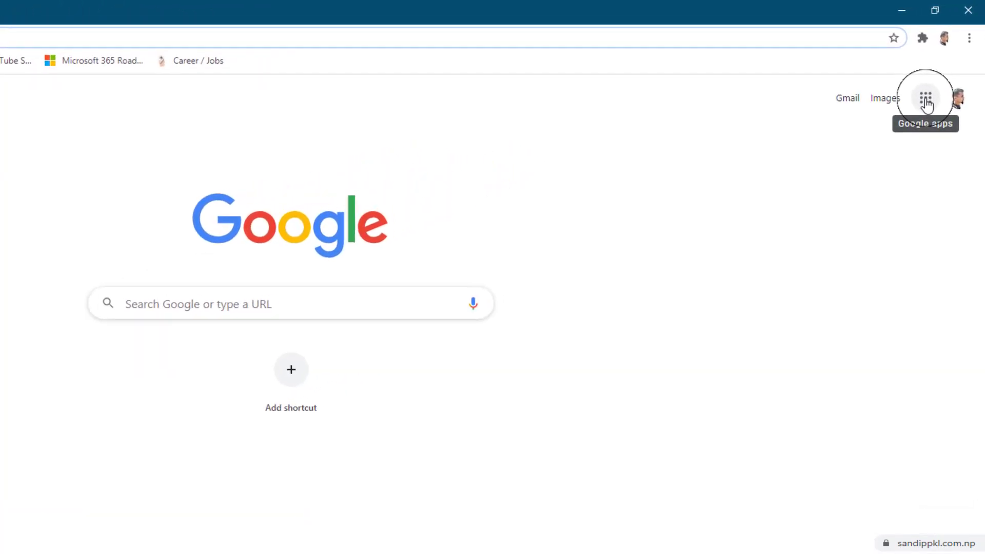
click(924, 103)
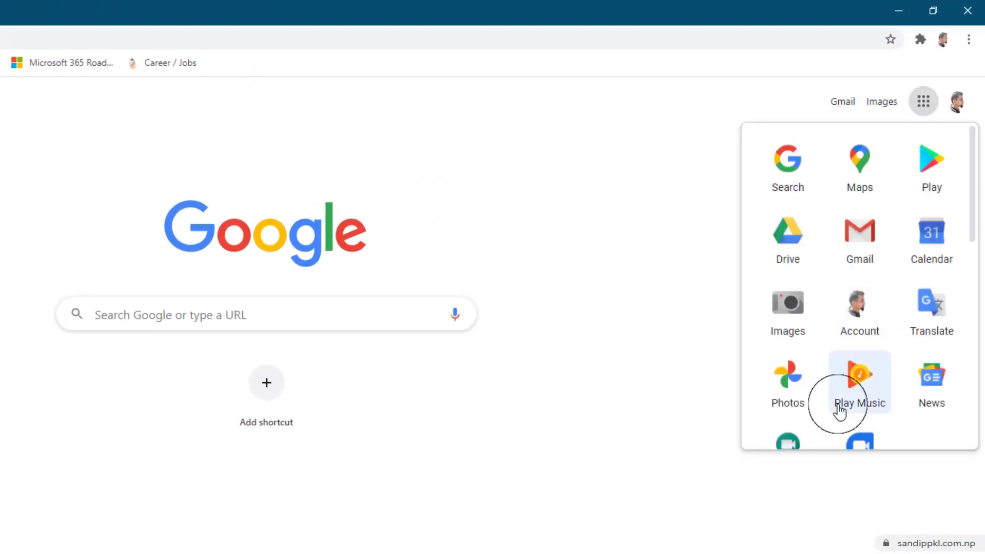
scroll(849, 392, down, 3)
scroll(858, 390, down, 4)
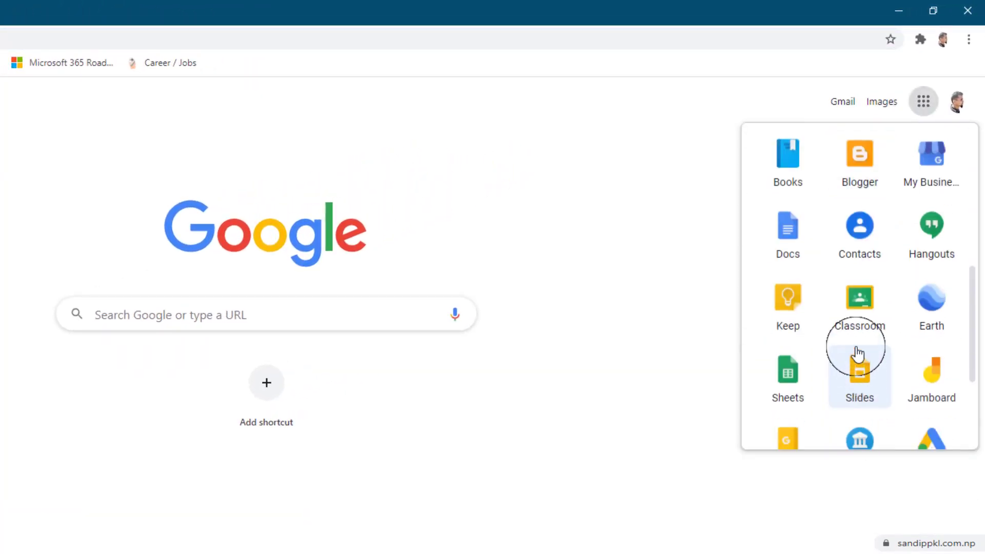
click(869, 391)
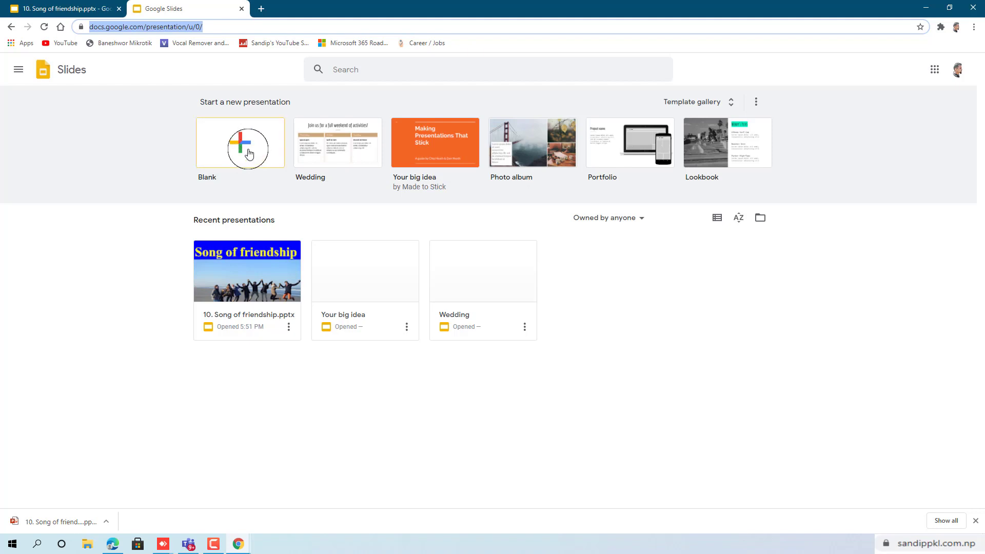
Open 10. Song of friendship and download it as .pptx, overwriting the existing Downloads copy.
click(245, 299)
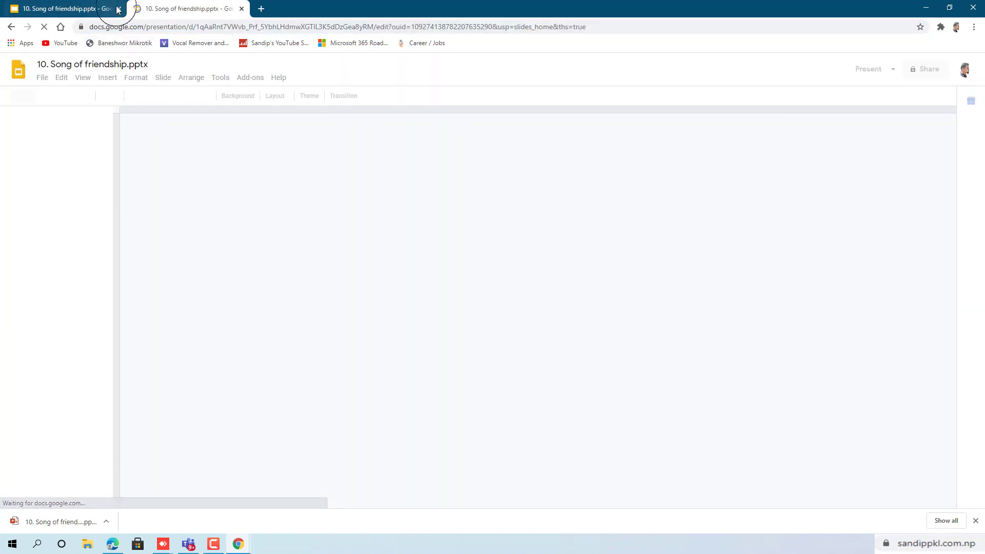
click(119, 9)
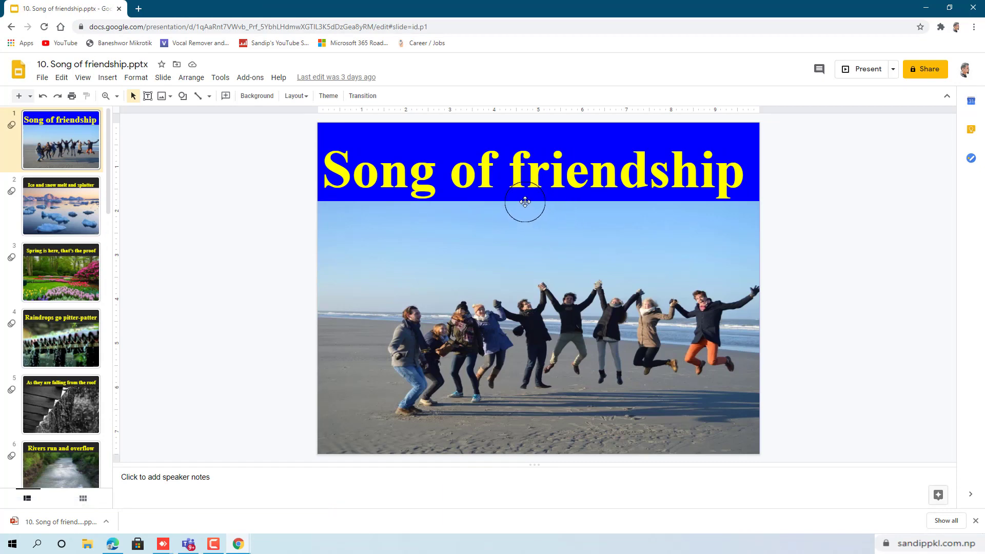
click(42, 77)
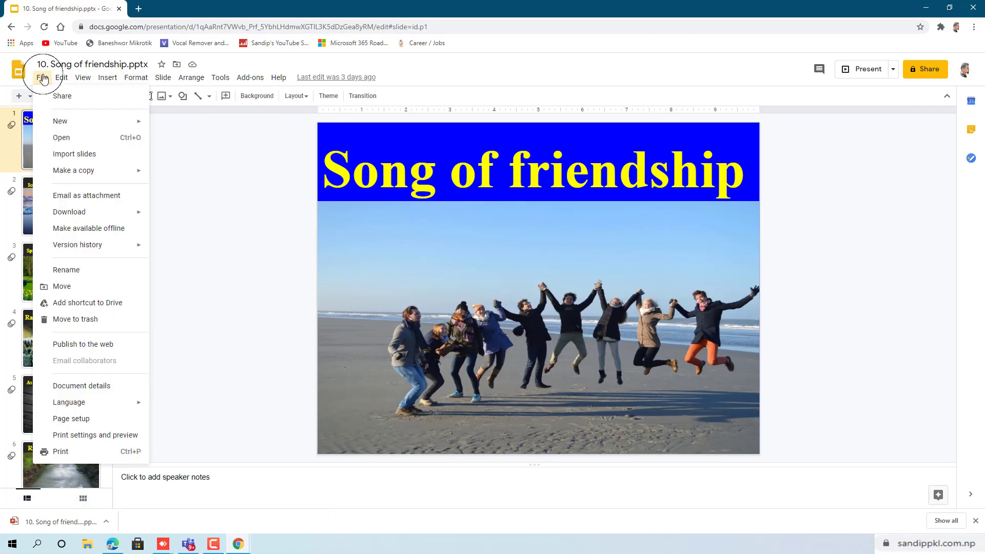
mouse_move(75, 219)
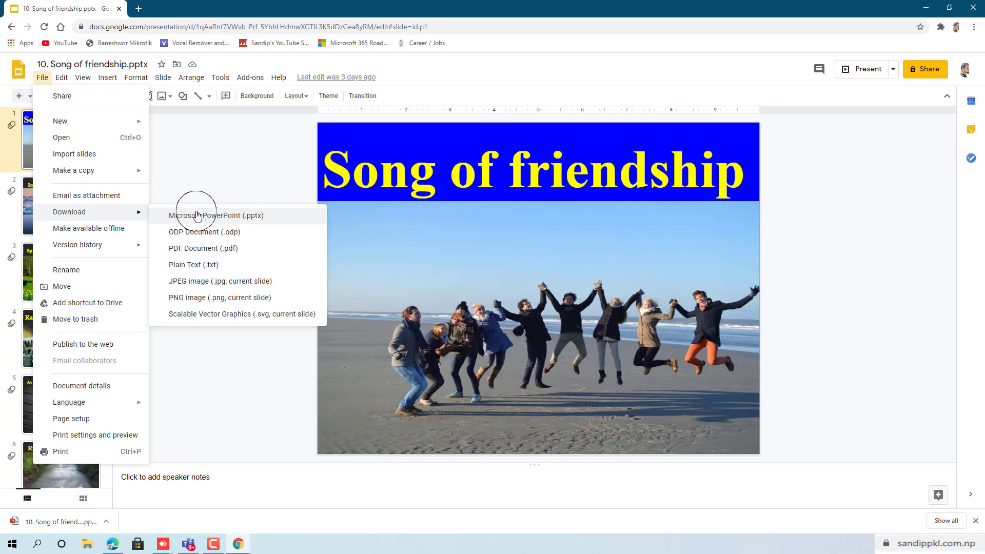
click(274, 221)
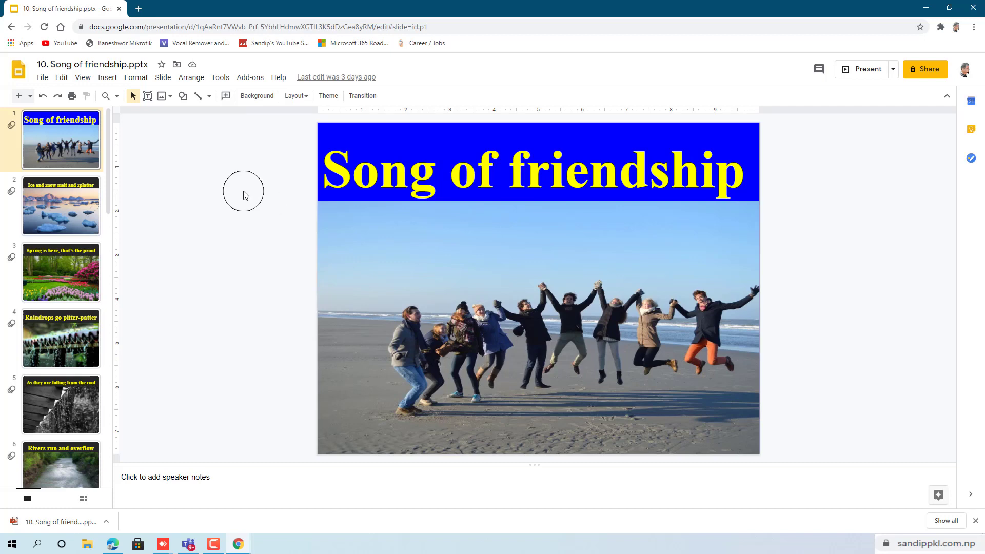
click(351, 245)
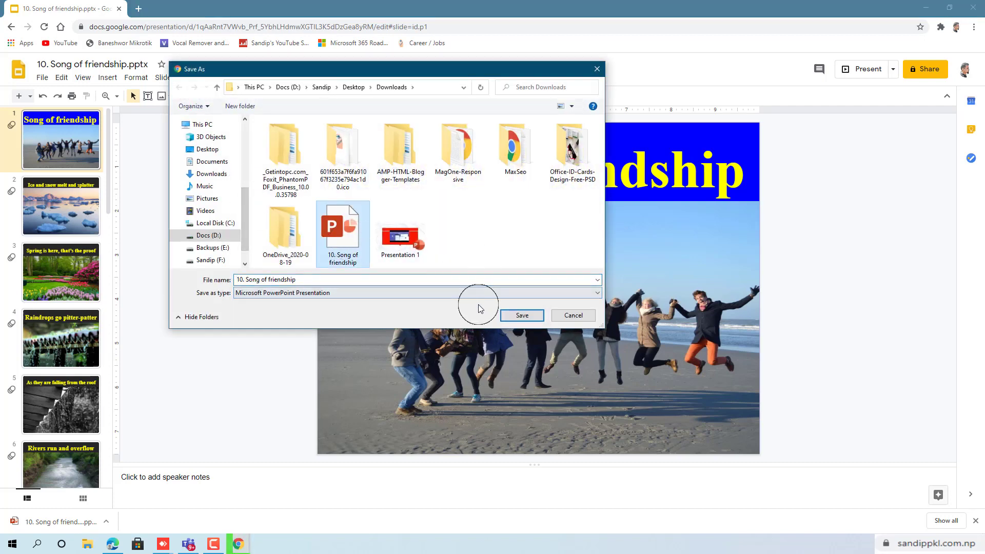
click(520, 315)
click(522, 275)
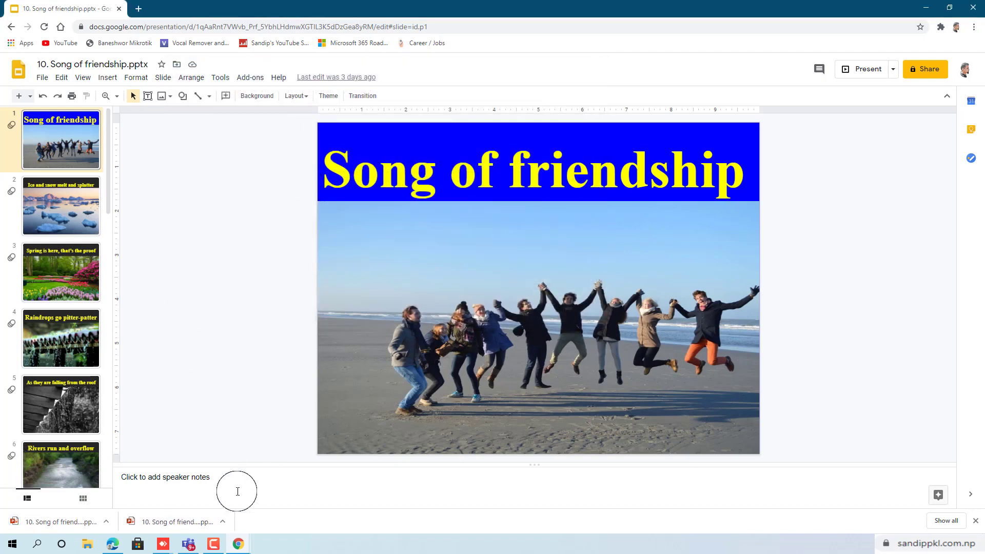
Open the downloaded 10. Song of friendship file in PowerPoint from its folder, then close Explorer.
click(105, 521)
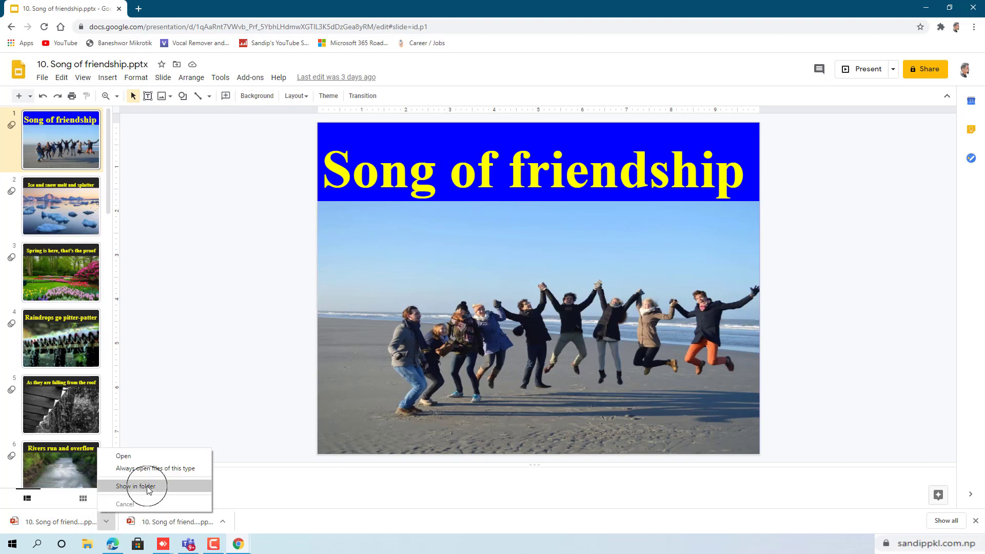
click(137, 486)
double_click(395, 311)
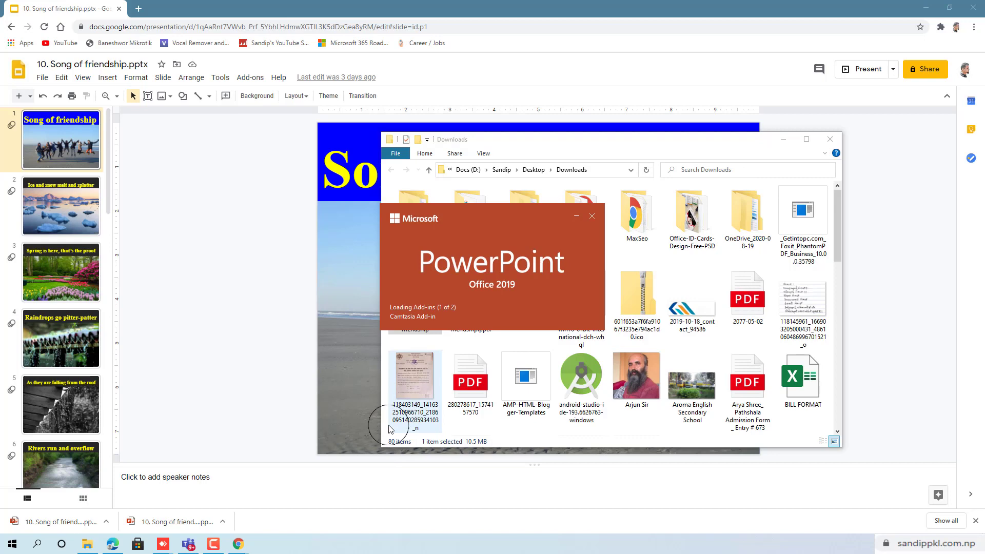
click(830, 139)
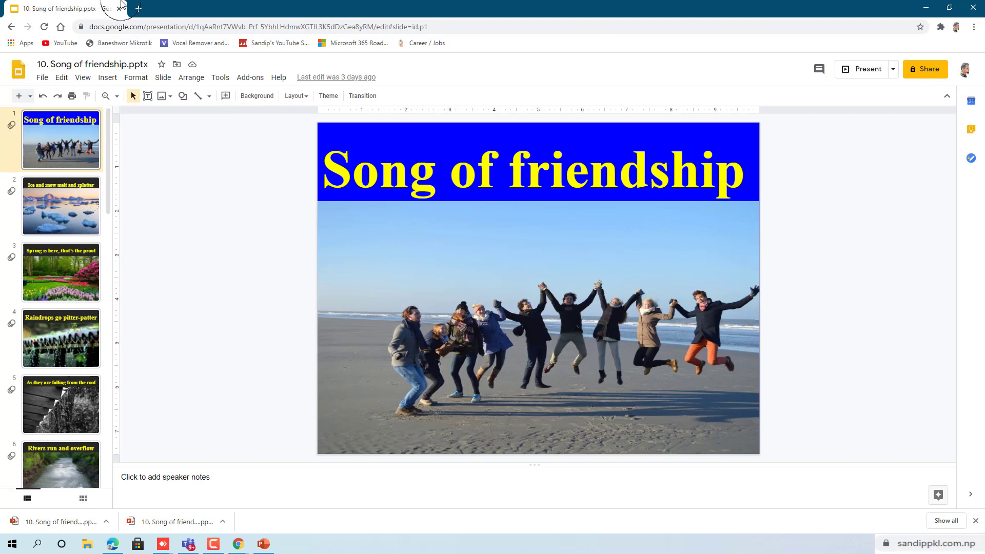
Bring PowerPoint forward maximised and enable editing of the deck.
click(926, 9)
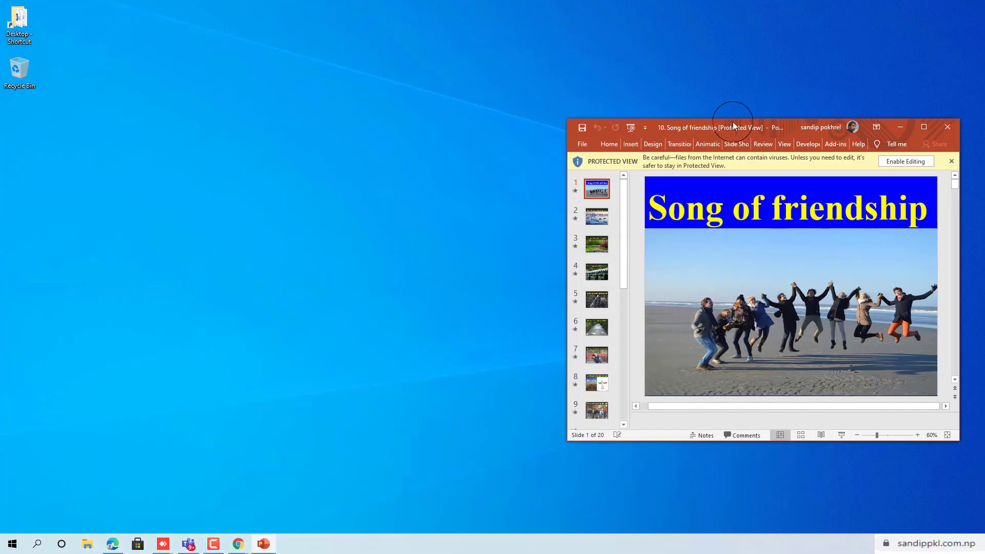
drag(689, 127, 394, 85)
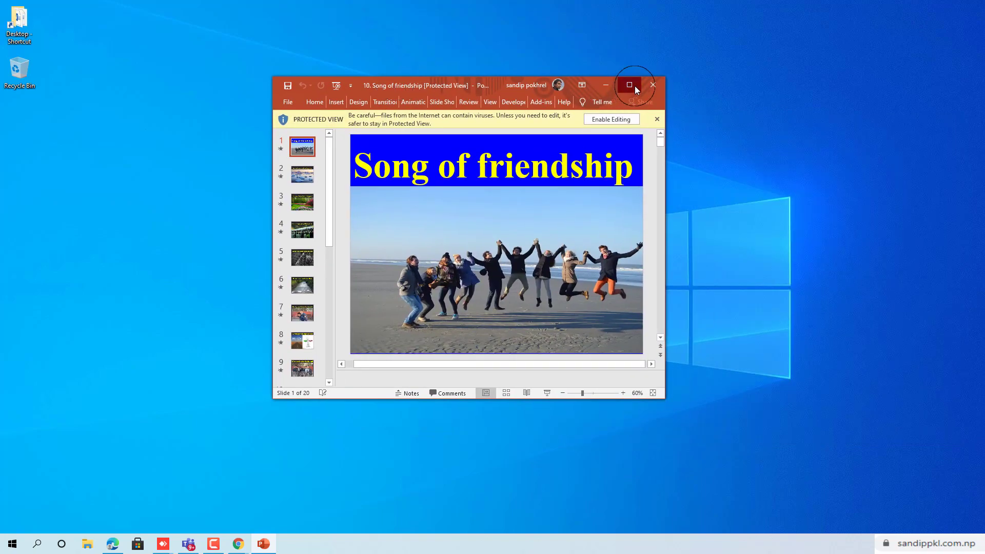
click(628, 83)
click(421, 41)
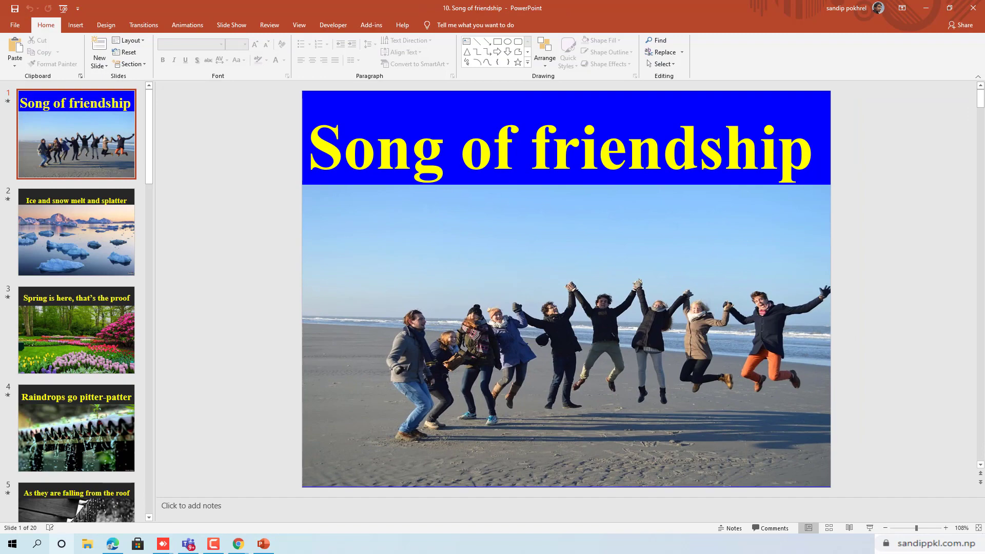
Set the slide show type to Browsed by an individual (window).
click(233, 27)
click(164, 51)
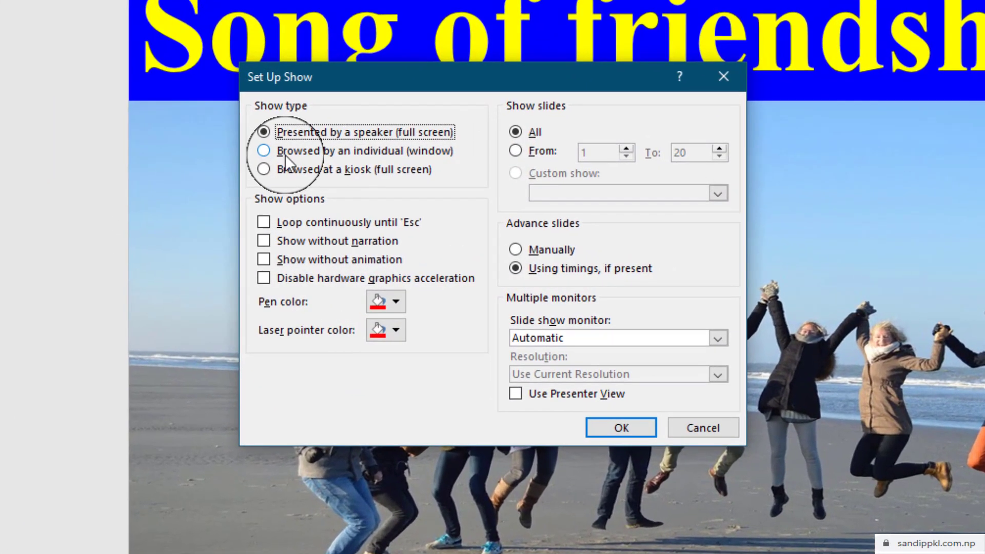
click(318, 181)
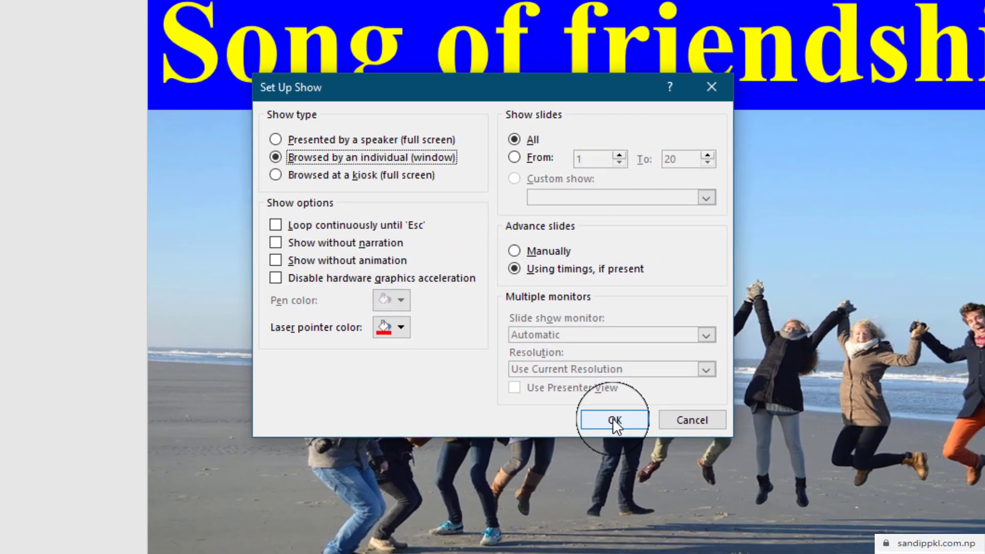
click(614, 421)
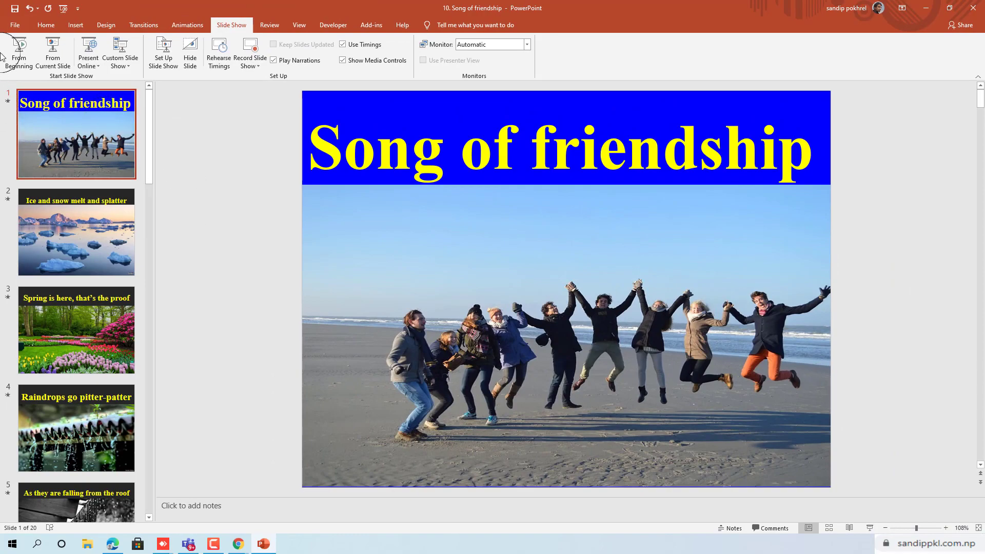
Start the slide show from the beginning and bring up the Teams Demo meeting details.
click(17, 60)
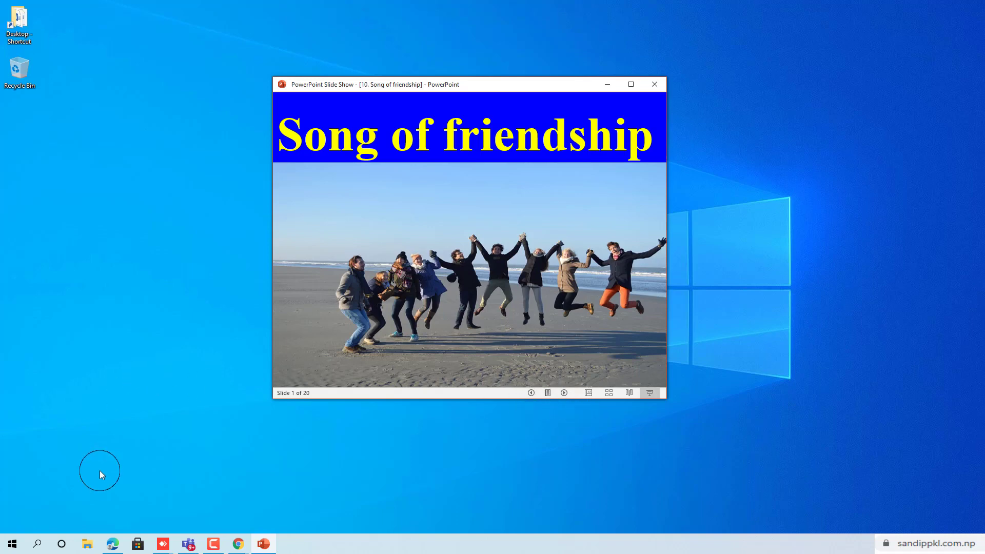
click(188, 545)
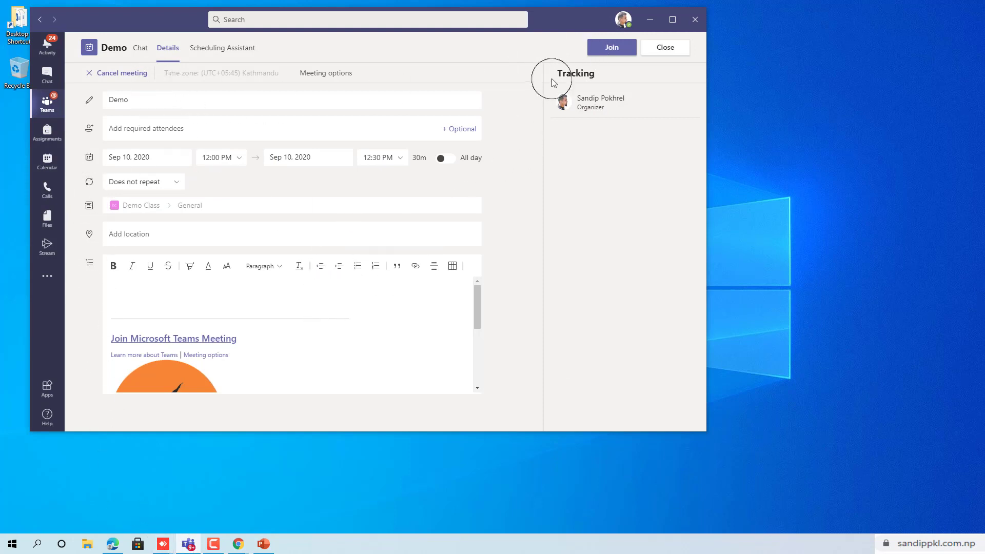
Join the Demo meeting with the microphone muted, then bring up the browser's Teams window.
click(613, 47)
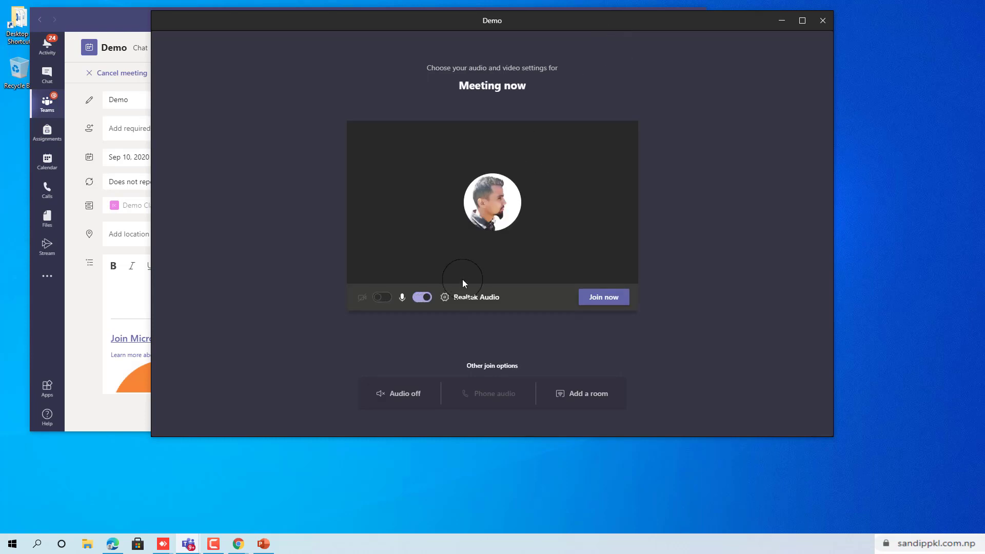
click(422, 297)
click(606, 302)
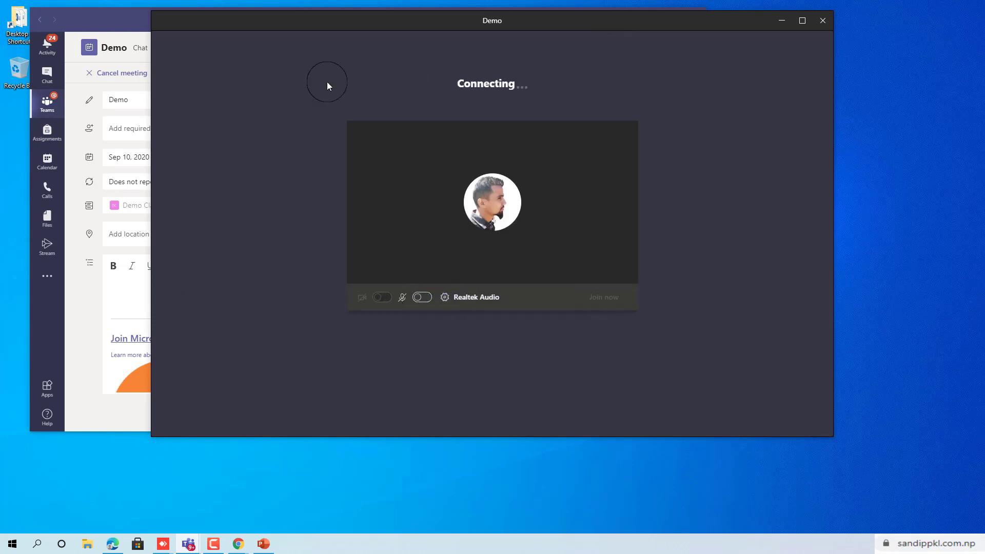
drag(566, 22, 367, 19)
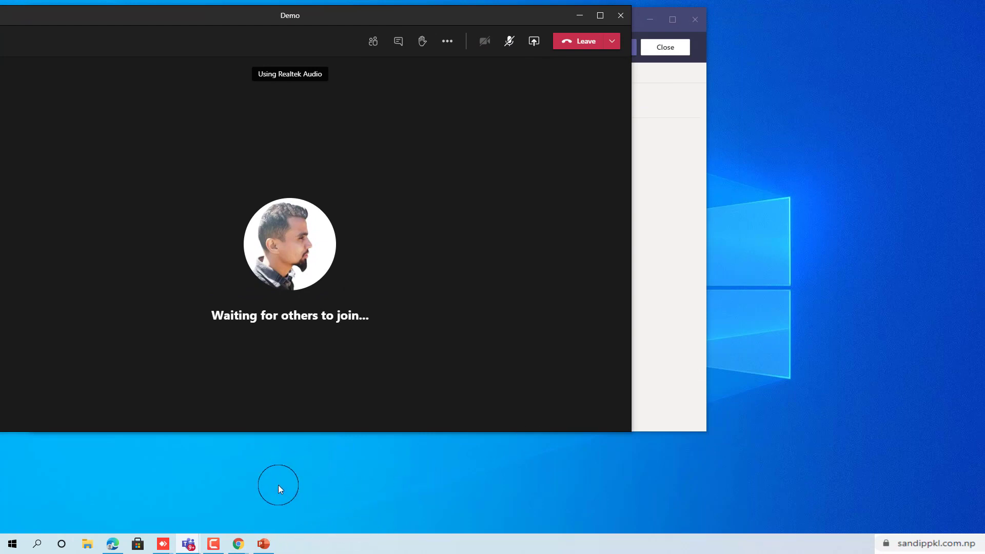
click(238, 544)
Join the Demo meeting from the browser's General channel post with the mic off.
click(315, 504)
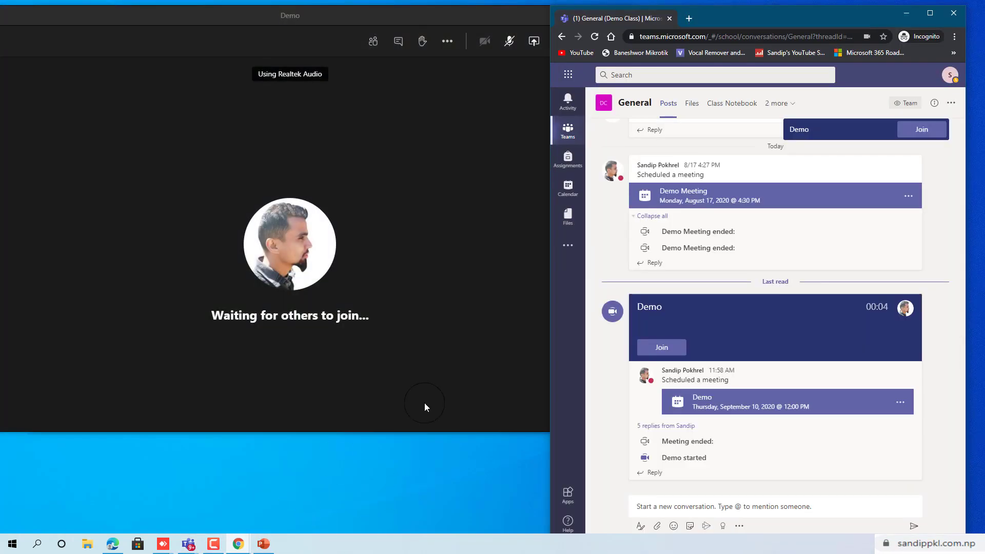
click(667, 335)
click(763, 347)
click(759, 323)
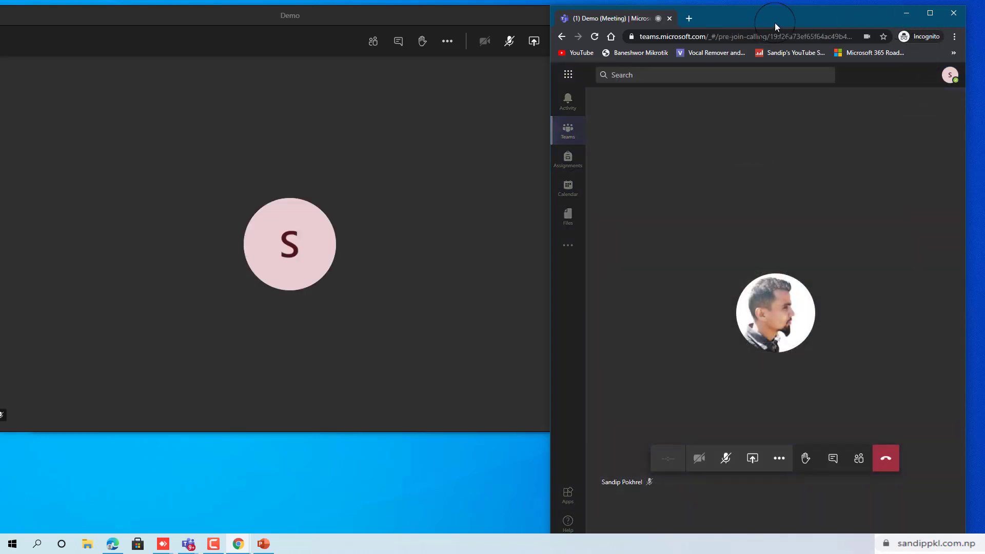
drag(769, 23, 849, 23)
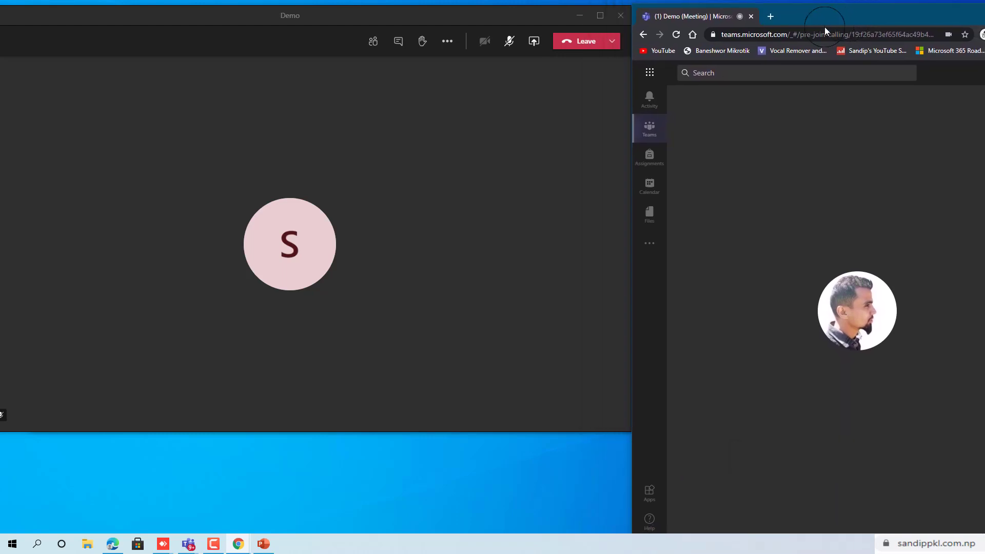
Share the PowerPoint Slide Show window in the Demo meeting and arrange both windows side by side.
click(430, 271)
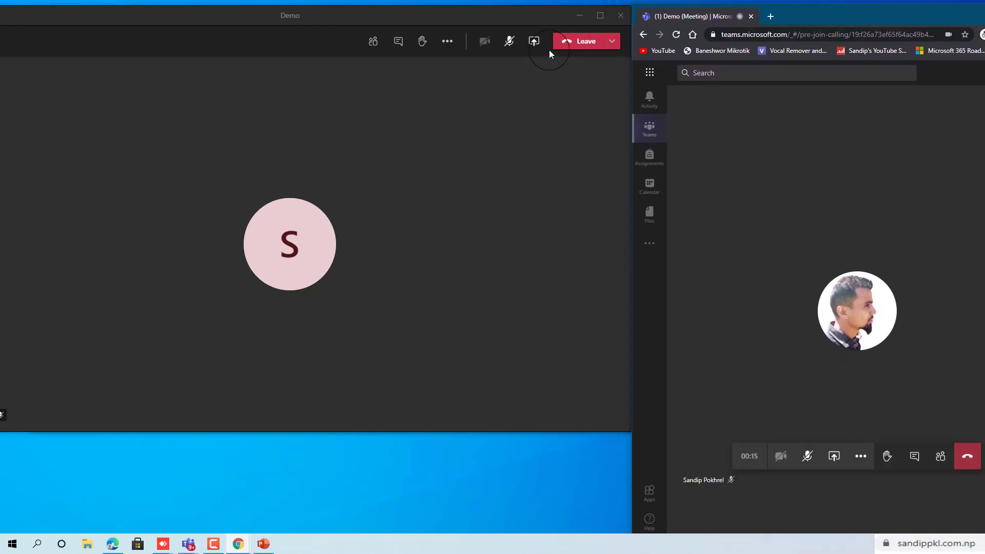
click(534, 45)
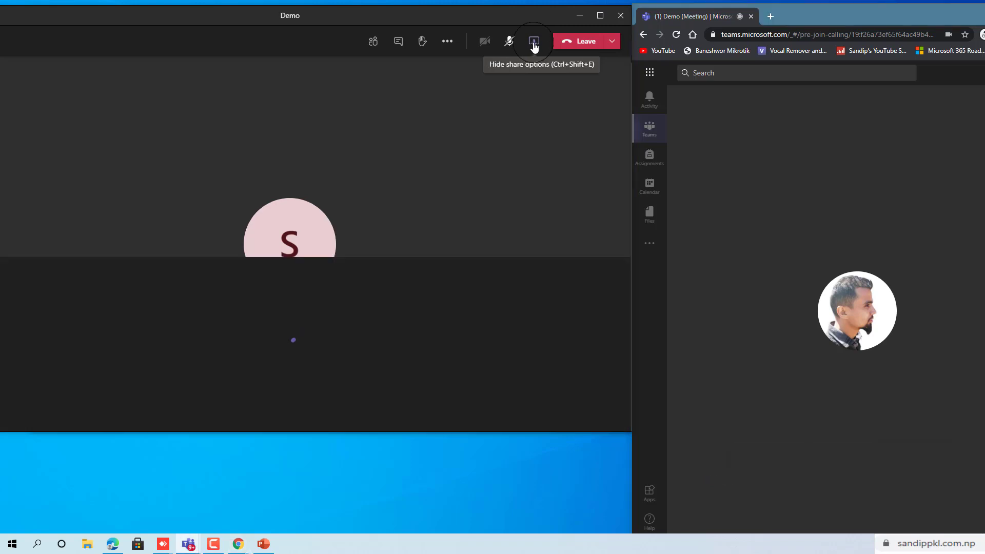
click(115, 404)
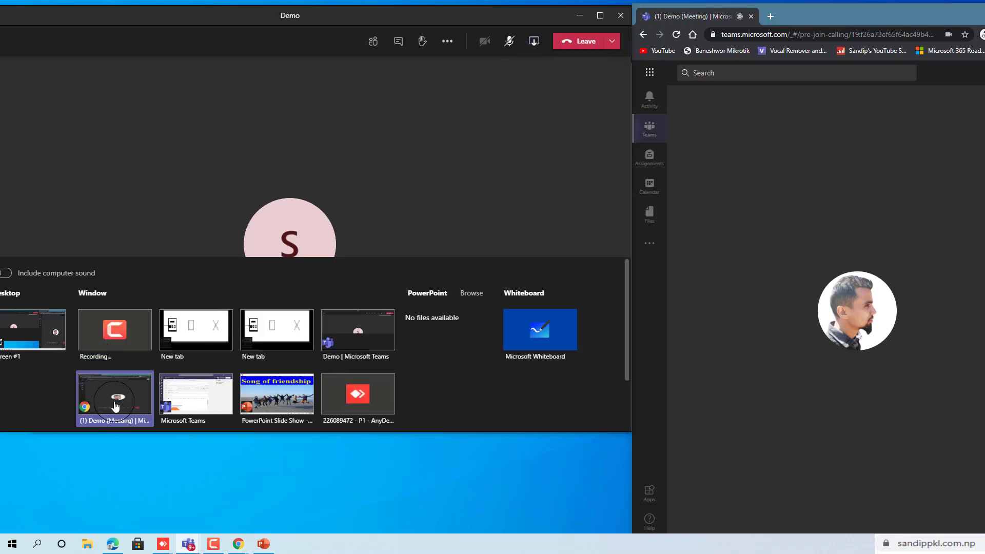
click(243, 393)
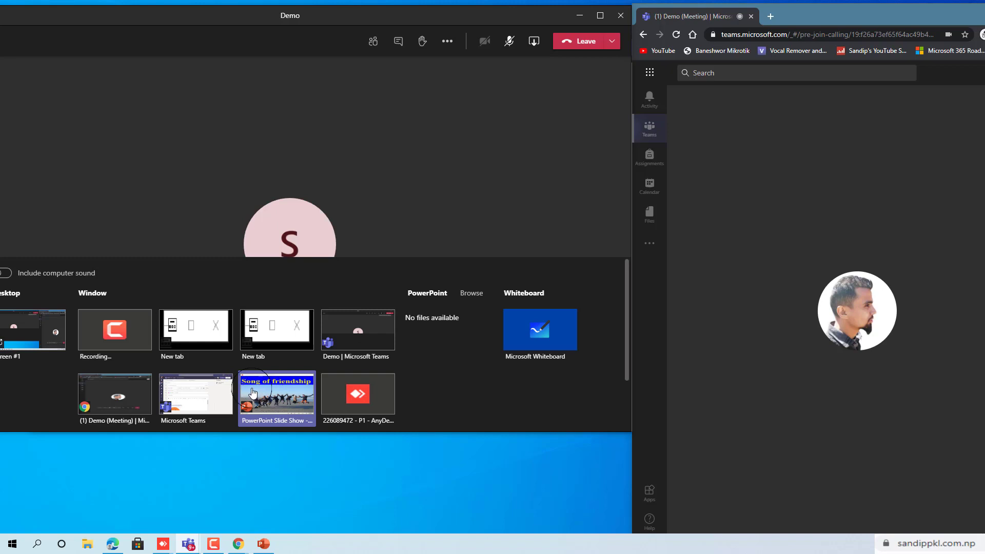
click(272, 409)
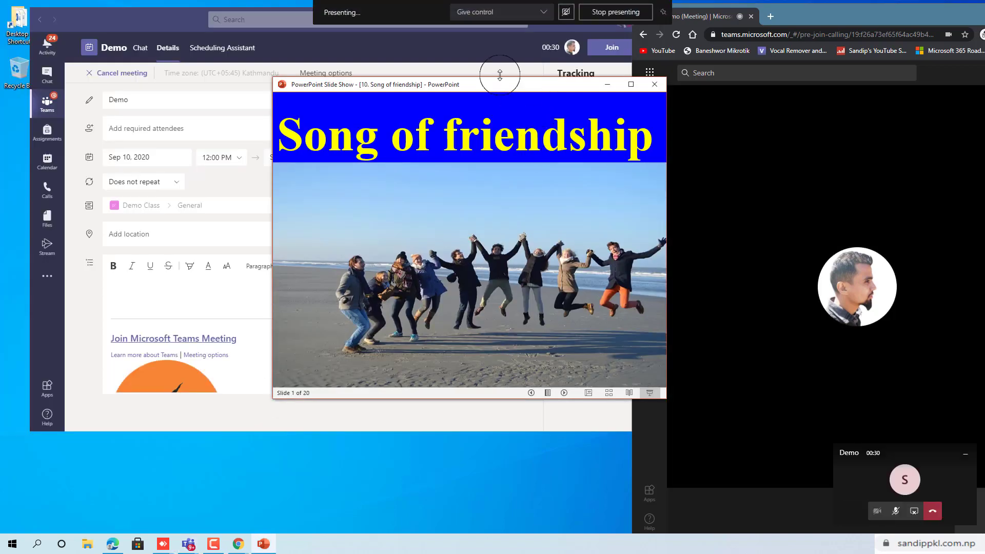
drag(501, 90, 347, 92)
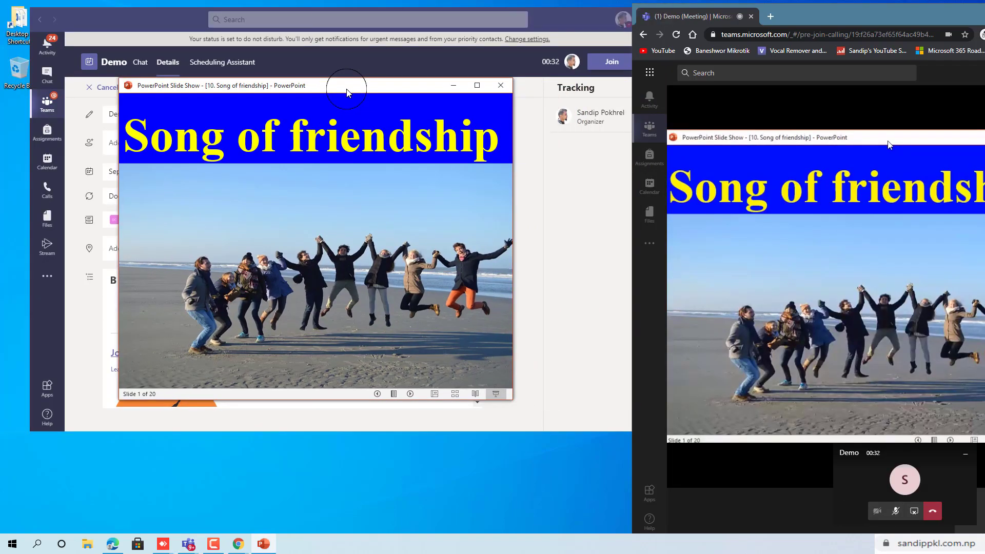
drag(843, 17, 753, 19)
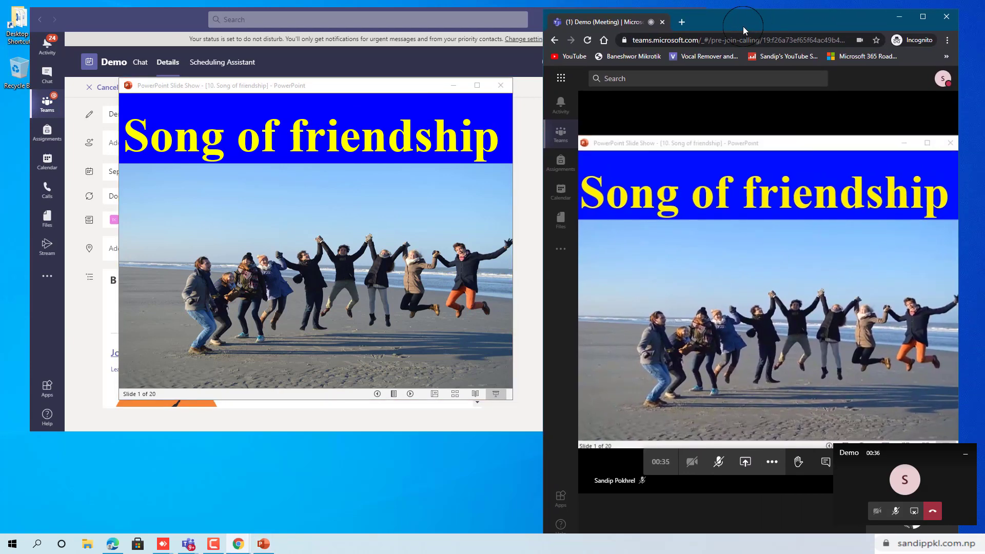
Advance the shared slide show to slide 4 of 20, Raindrops go pitter-patter.
mouse_move(827, 270)
click(411, 397)
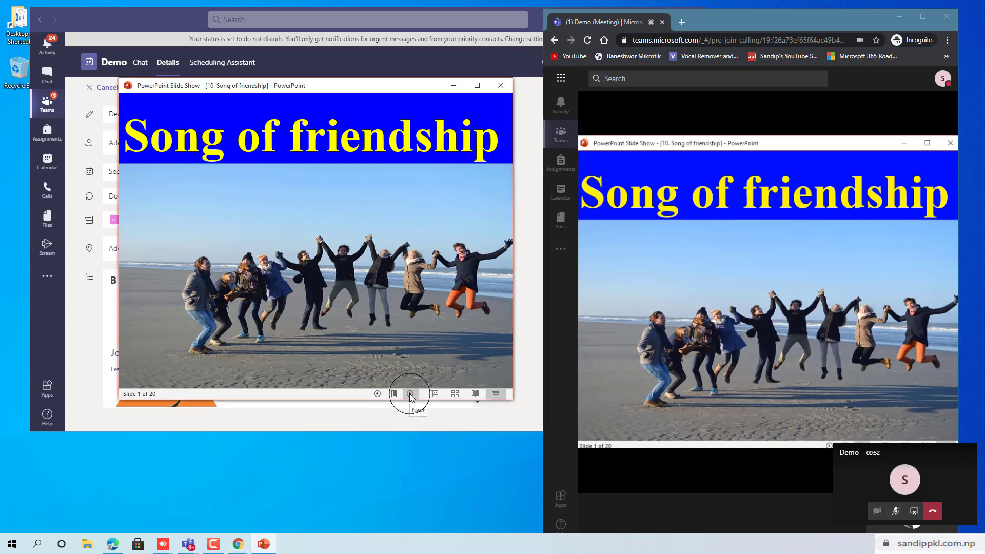
click(411, 398)
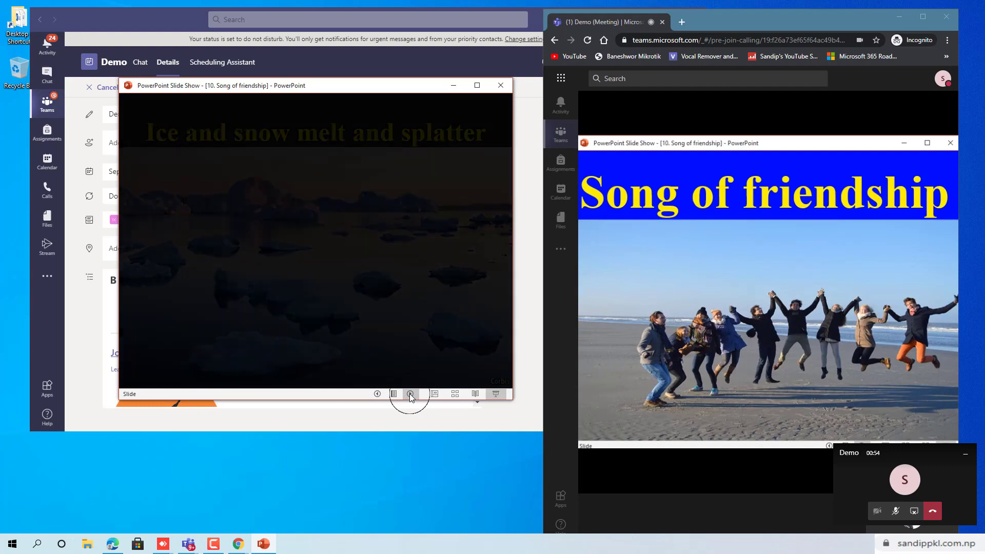
click(411, 397)
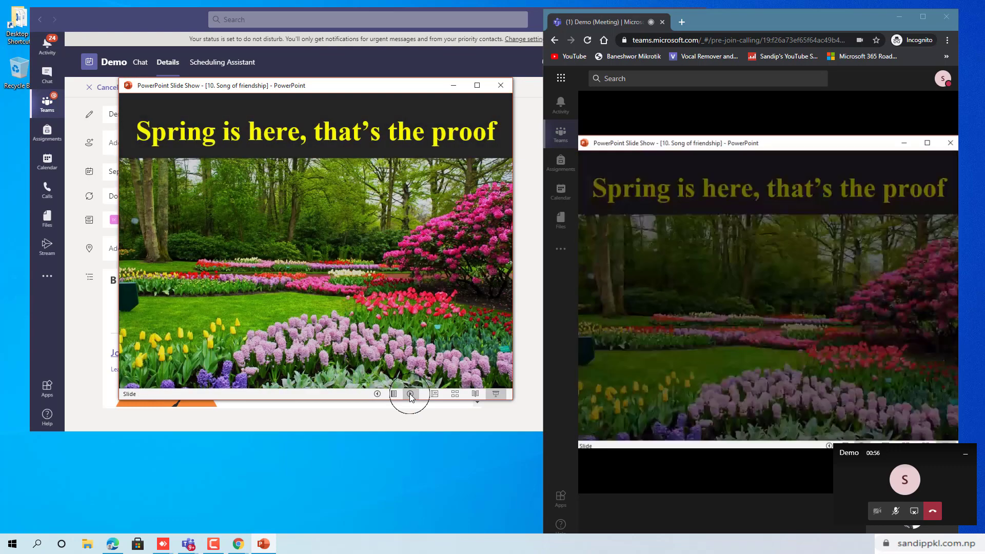
click(411, 397)
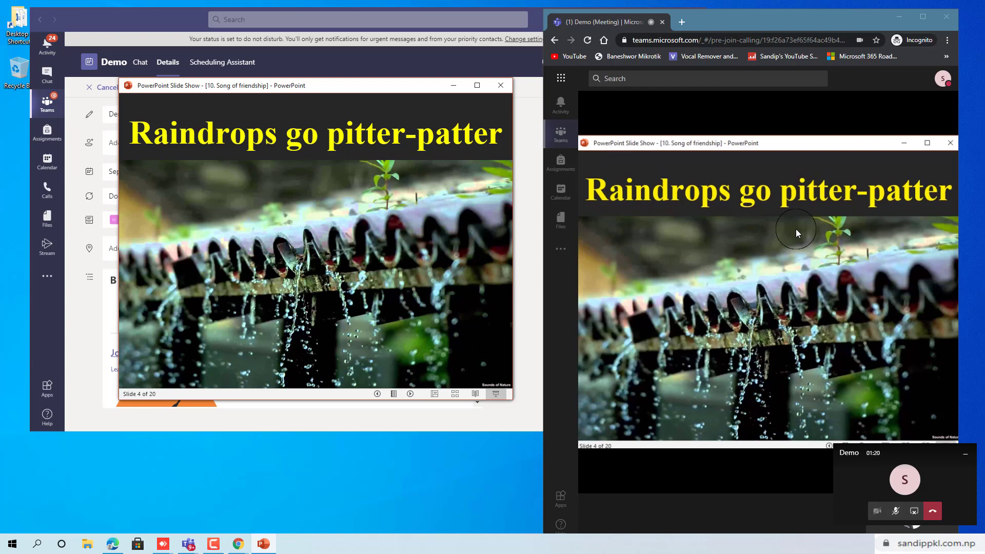
mouse_move(793, 228)
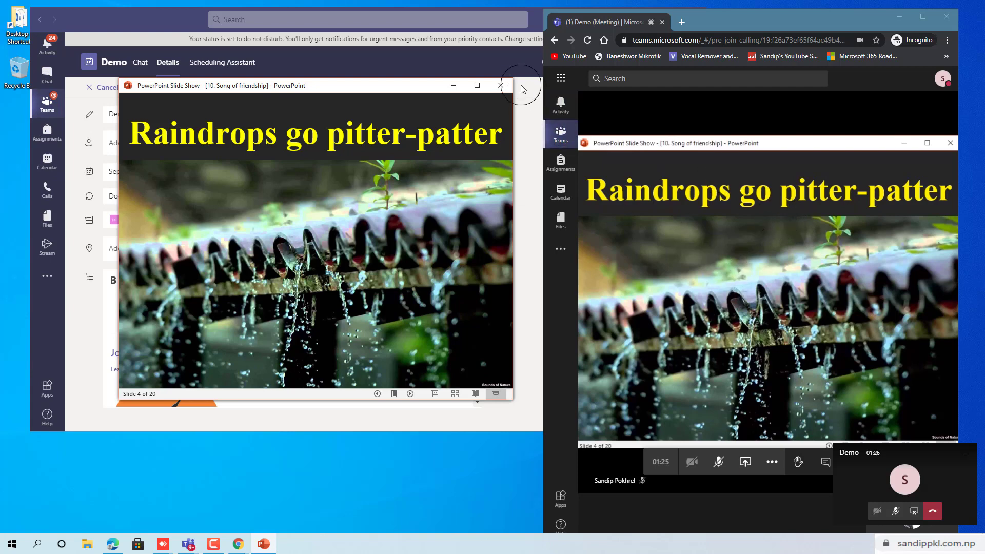
Close the slide show saving changes, end the Demo meeting for everyone, and minimise Chrome.
click(498, 93)
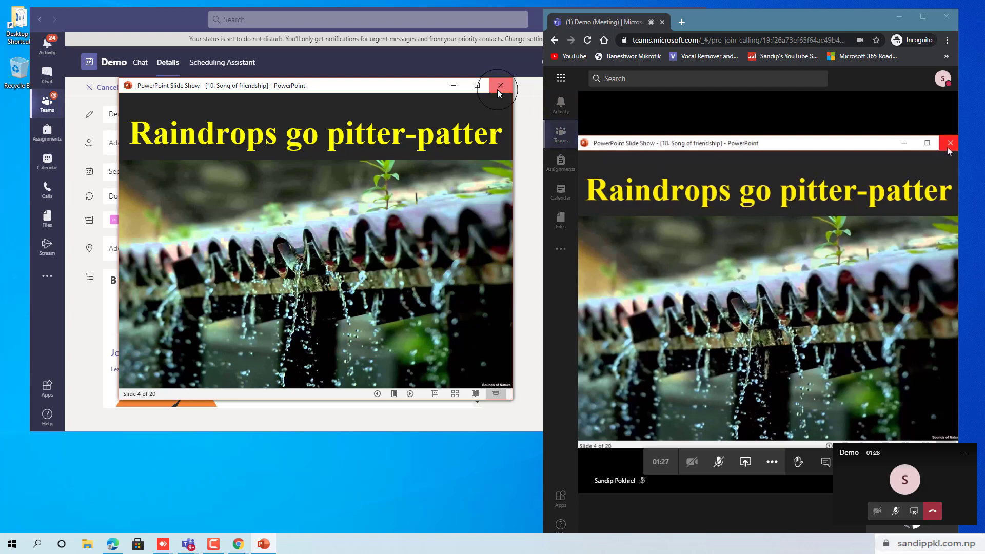
click(442, 300)
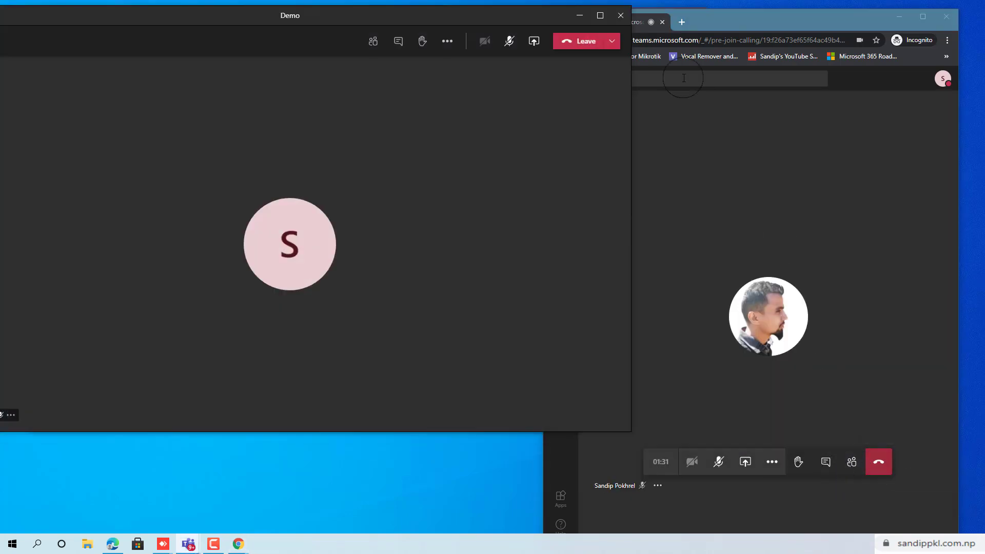
click(613, 41)
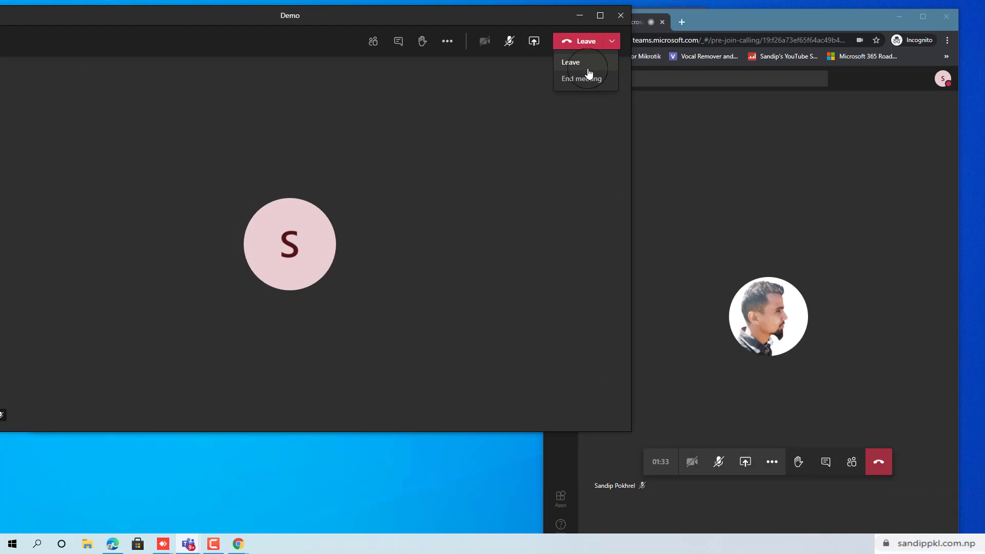
click(591, 82)
click(353, 240)
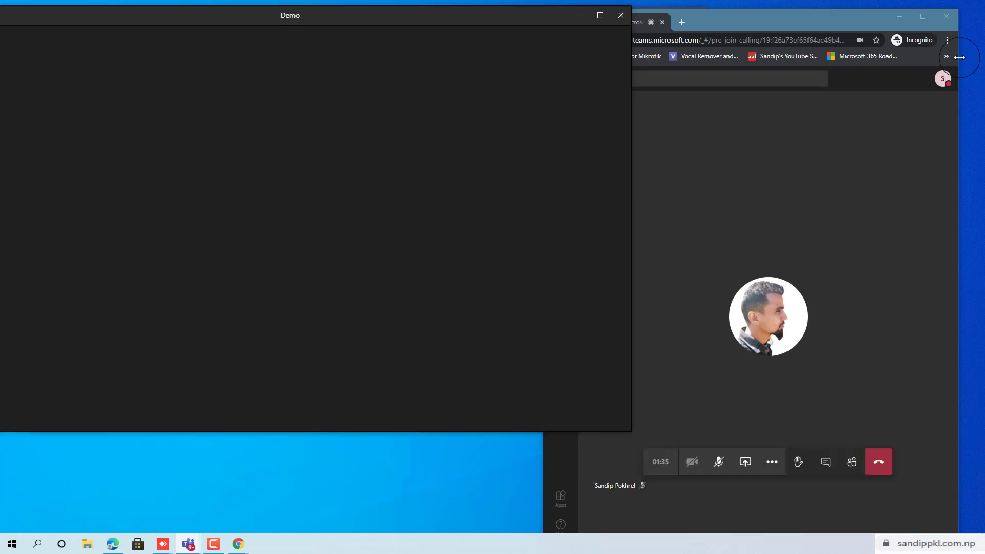
click(899, 17)
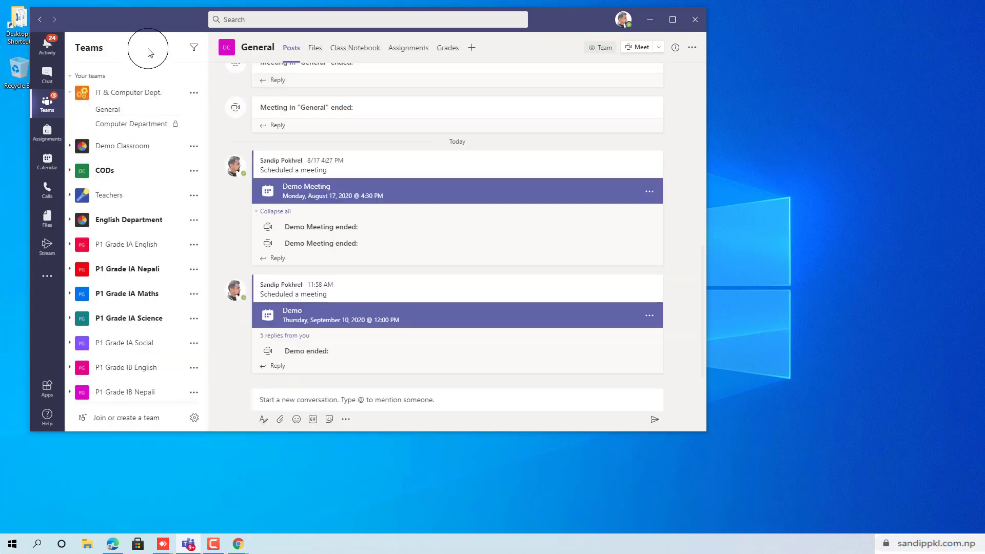
Filter the teams list by 'demo' and open the Add a tab app gallery for General.
click(193, 47)
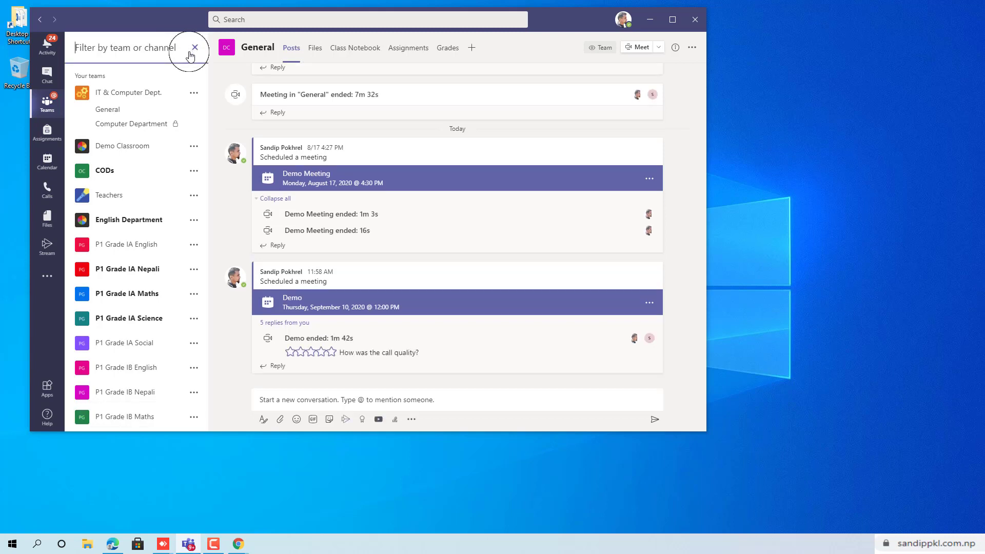
text(demo)
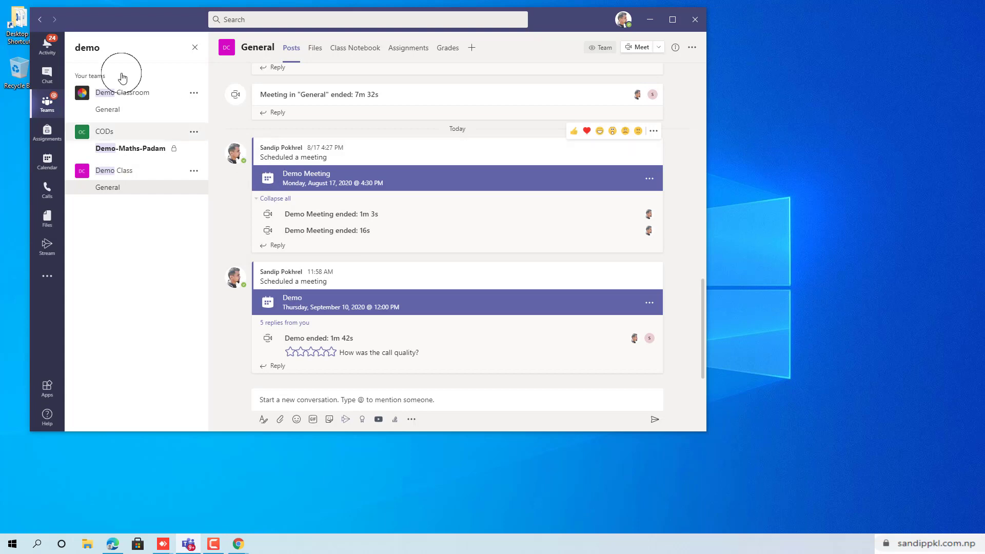
click(473, 48)
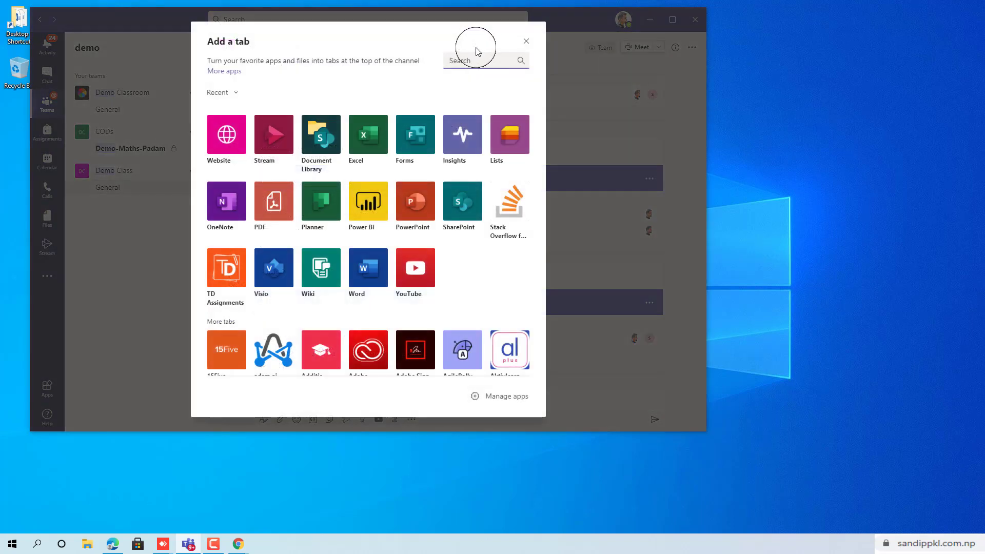
Add a Website tab named 'Google Slides', then bring the Song of friendship deck forward in Chrome.
click(229, 132)
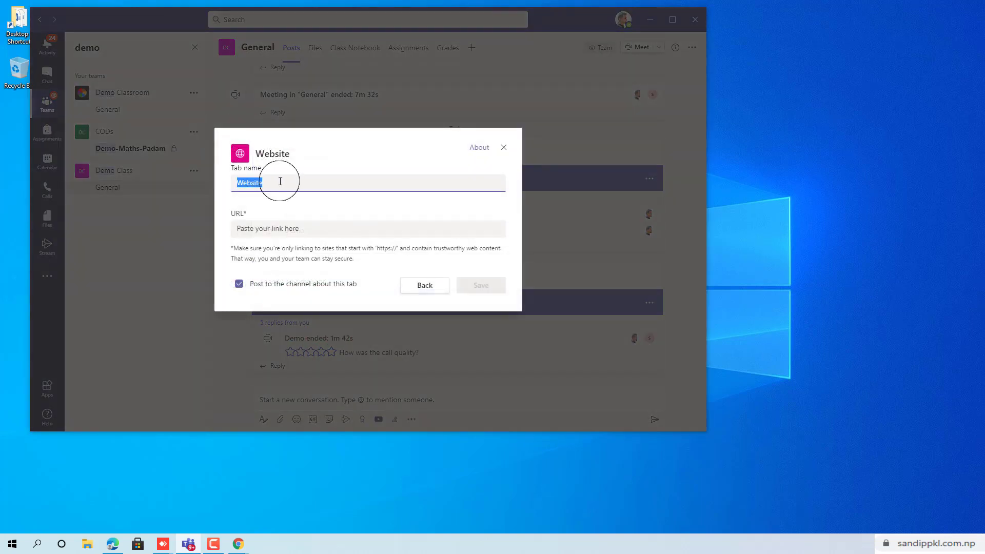
text(Google Slides)
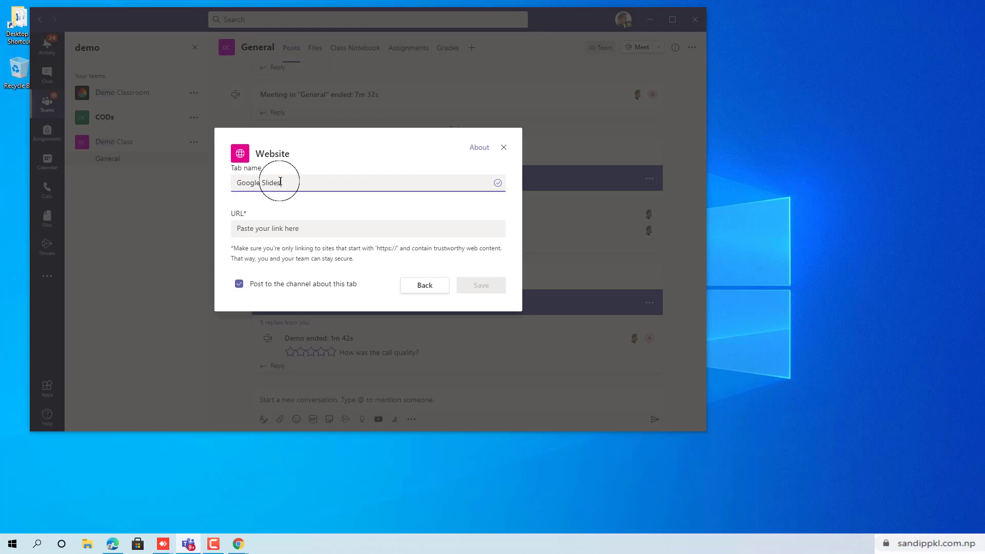
click(259, 228)
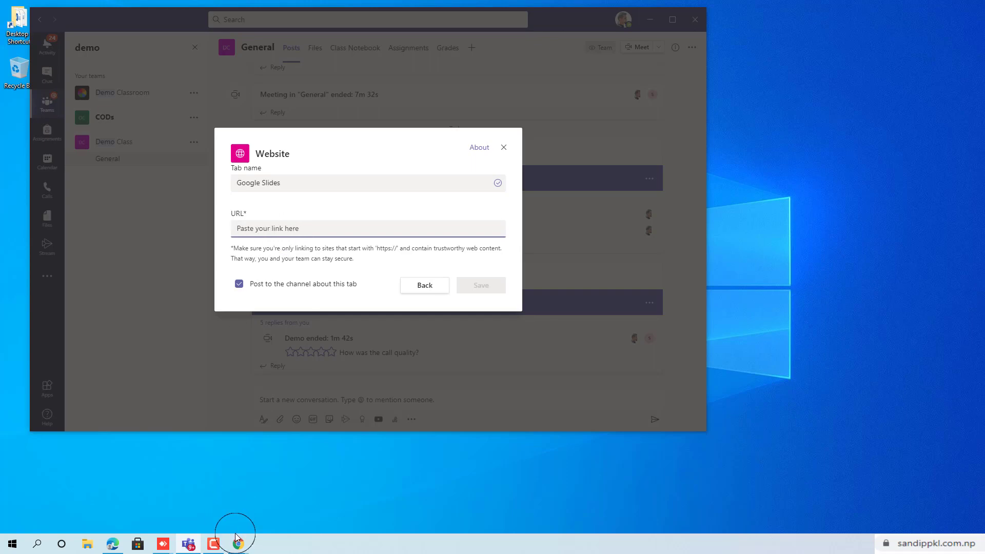
mouse_move(238, 541)
click(229, 503)
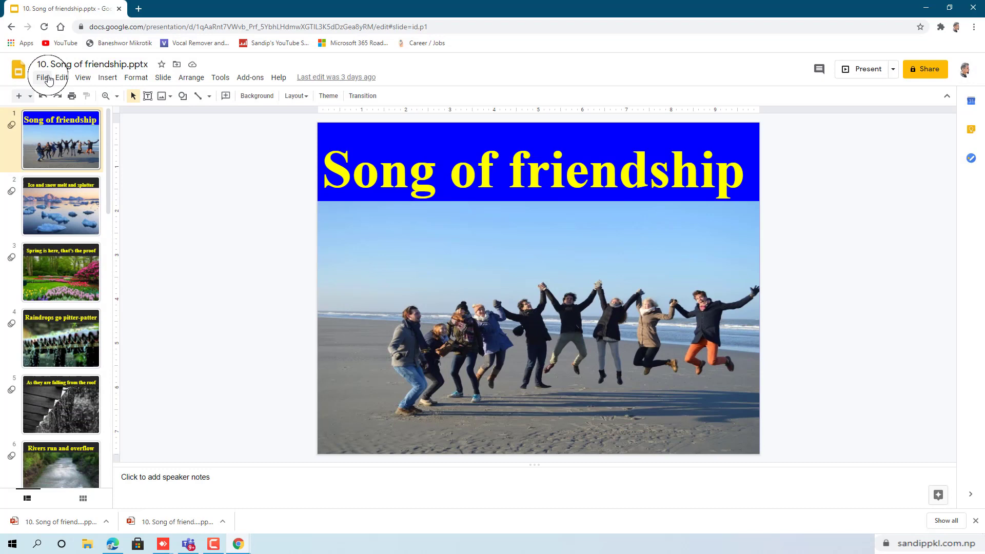
Publish the Song of friendship deck to the web and copy its published link.
click(44, 78)
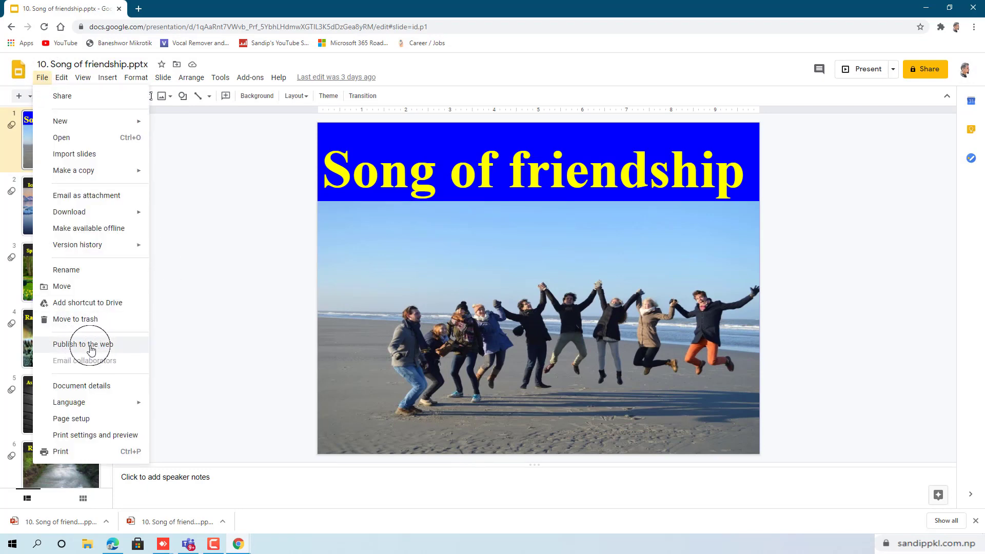
click(92, 349)
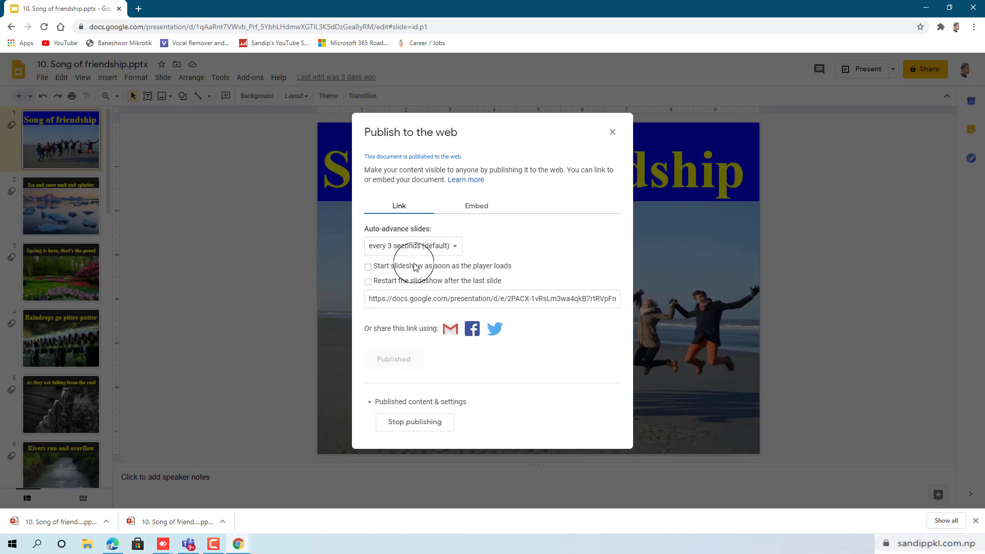
click(401, 301)
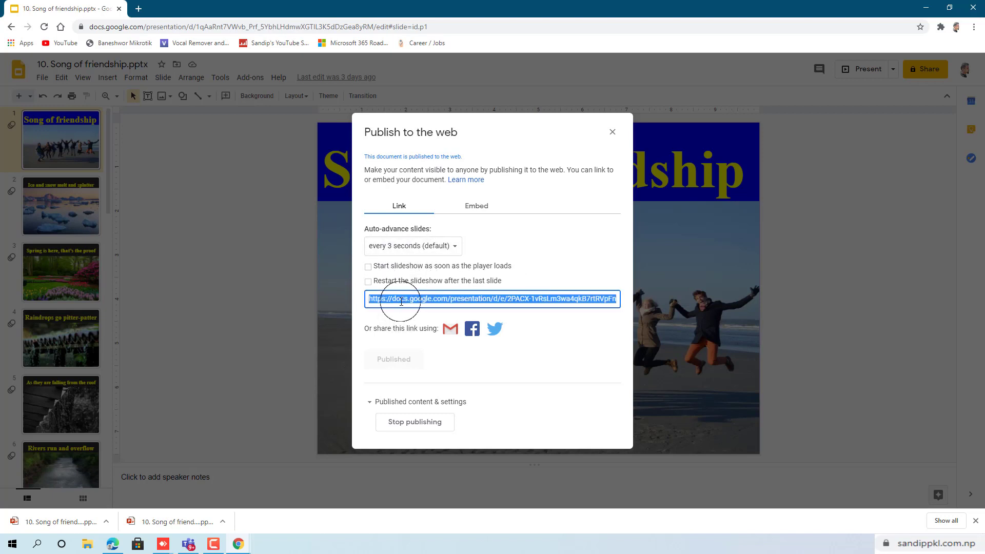
right_click(401, 301)
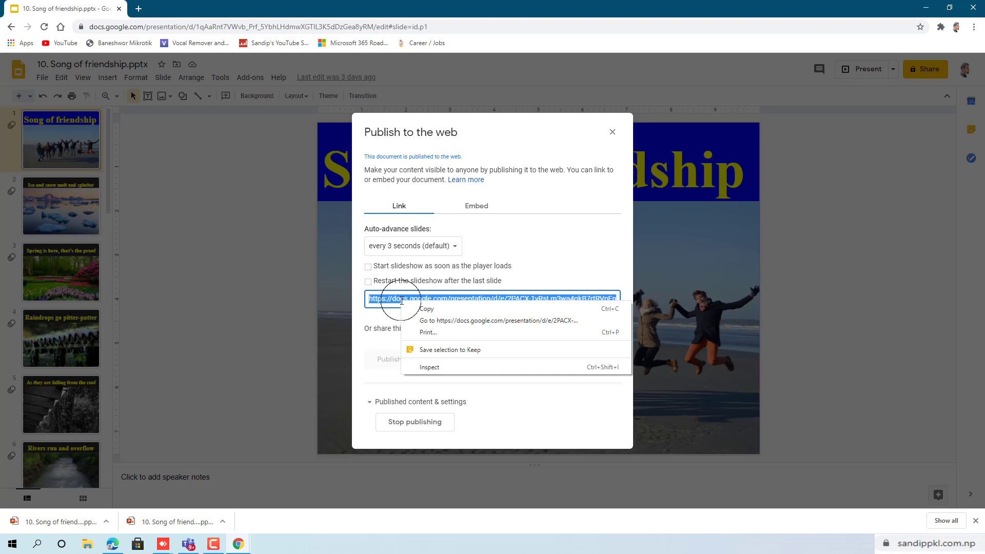
click(436, 309)
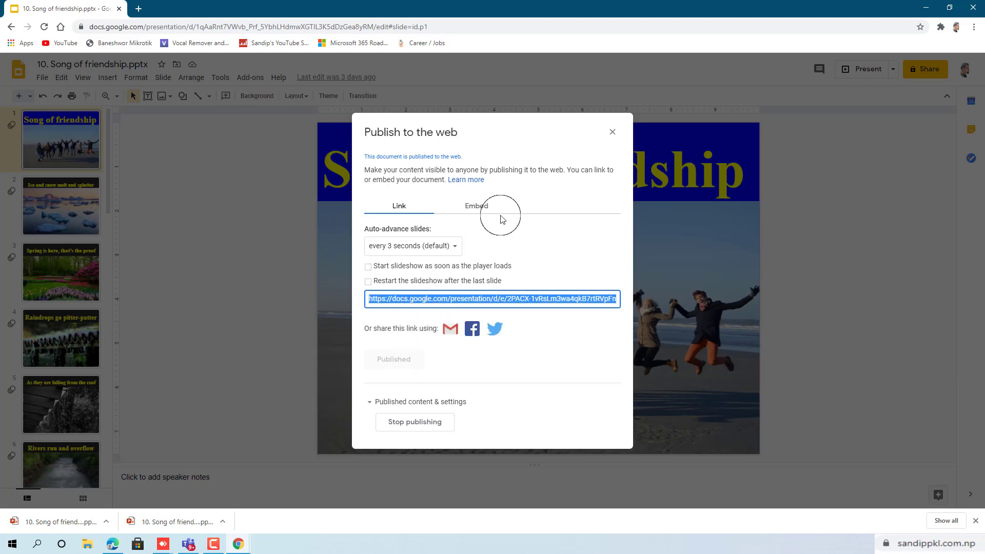
click(463, 299)
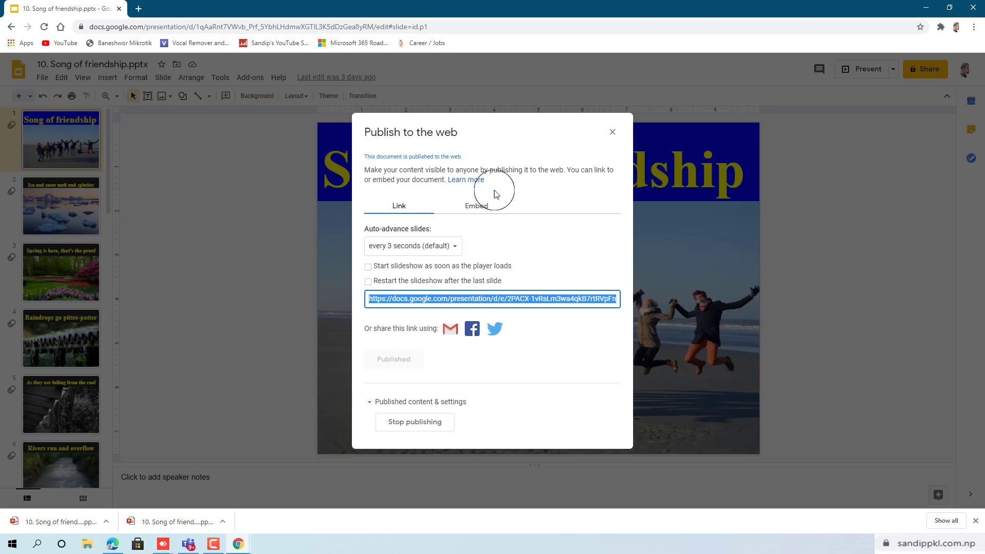
Select and copy the deck's embed code from the Embed tab.
click(484, 206)
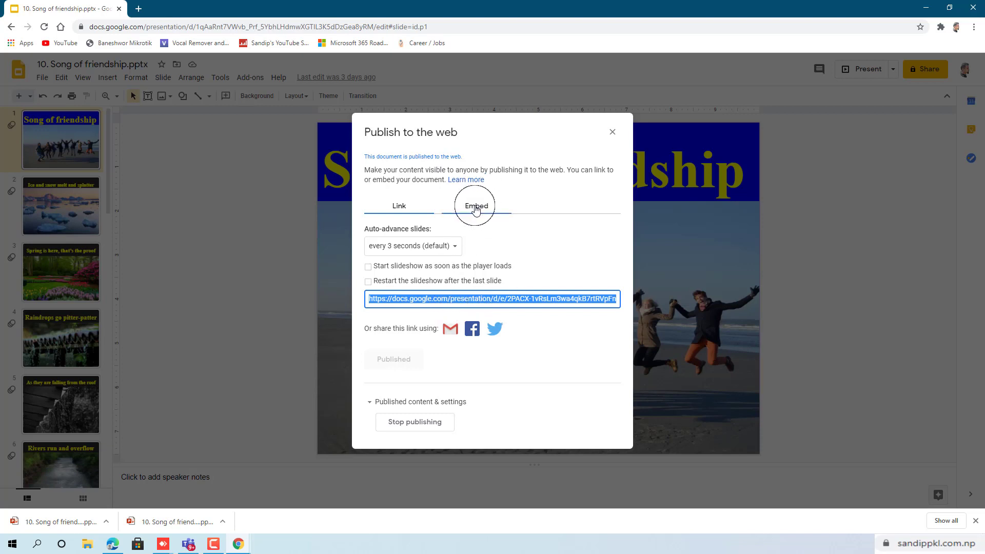
click(434, 311)
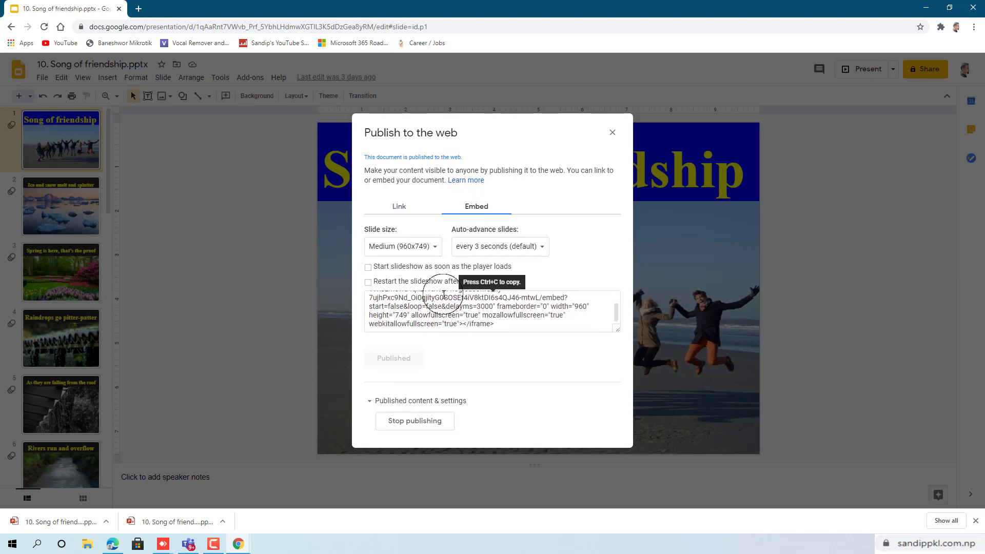
scroll(449, 307, down, 2)
key(ctrl+c)
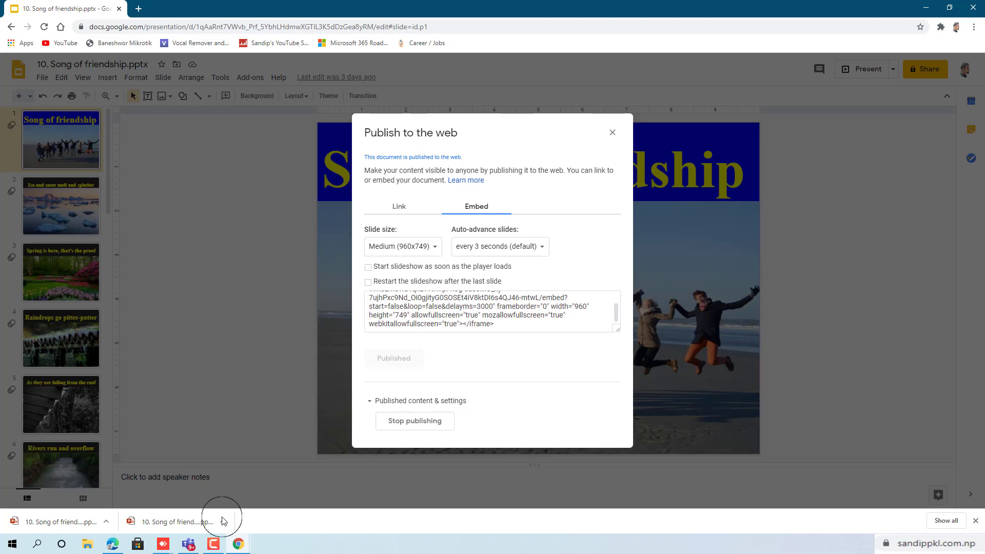
click(189, 544)
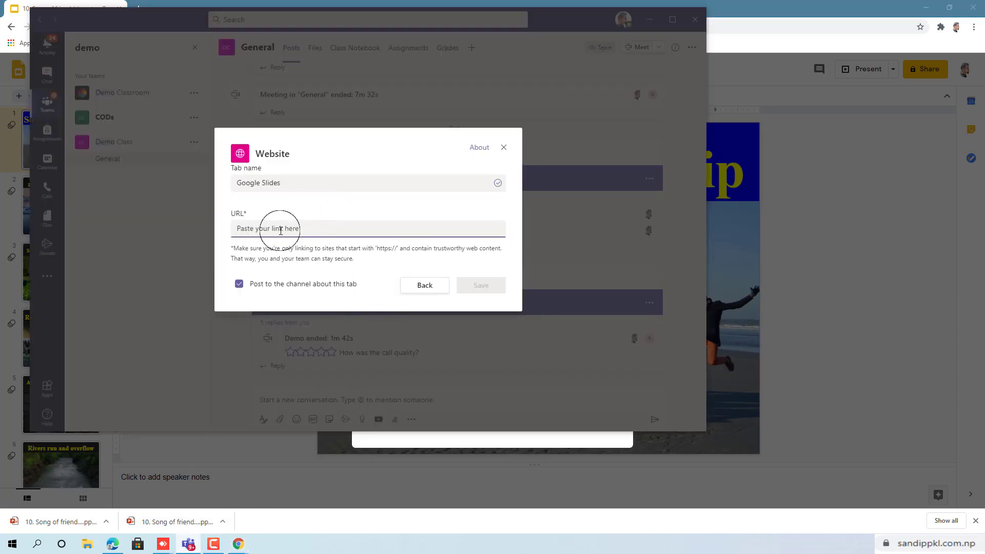
Paste the published link as the tab URL, turn off the channel announcement, and save.
key(ctrl+v)
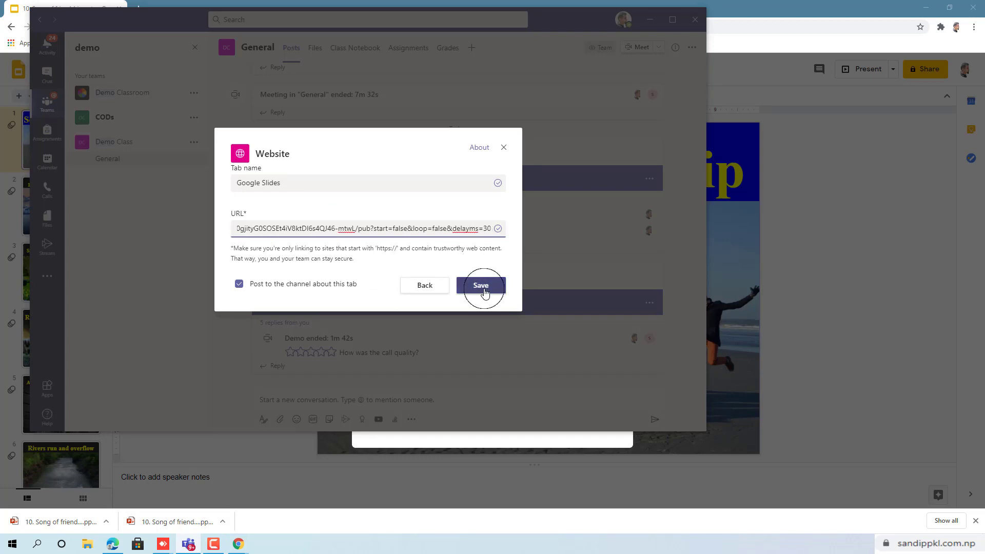
click(481, 285)
click(255, 291)
click(485, 286)
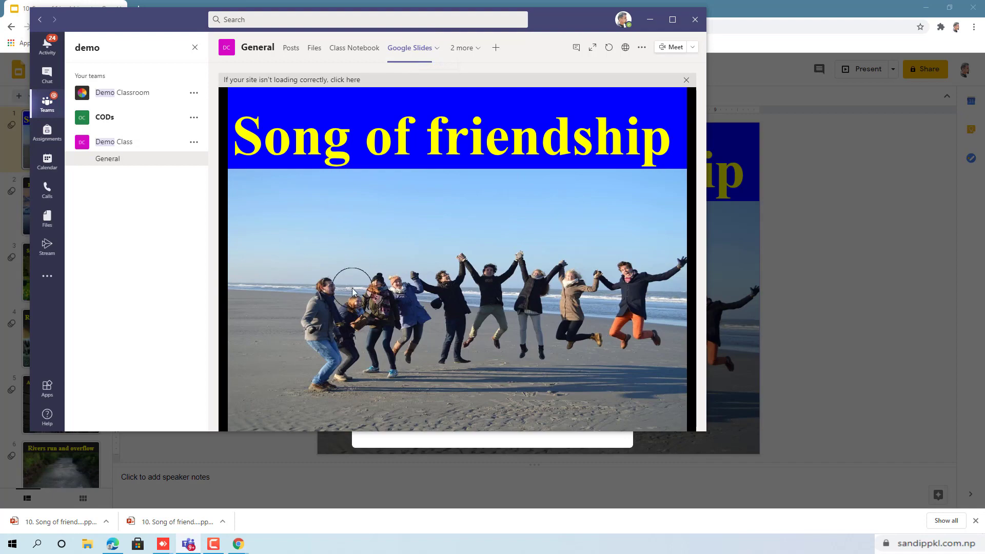
Step the embedded deck to slide 7, 'But they won't divide best friends!', and minimize Chrome.
click(308, 411)
click(308, 411)
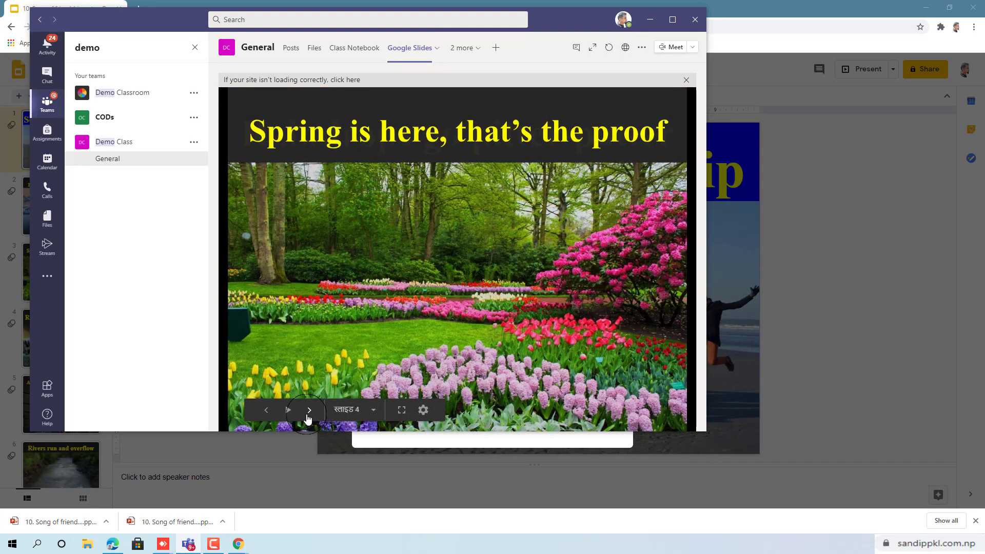
click(308, 410)
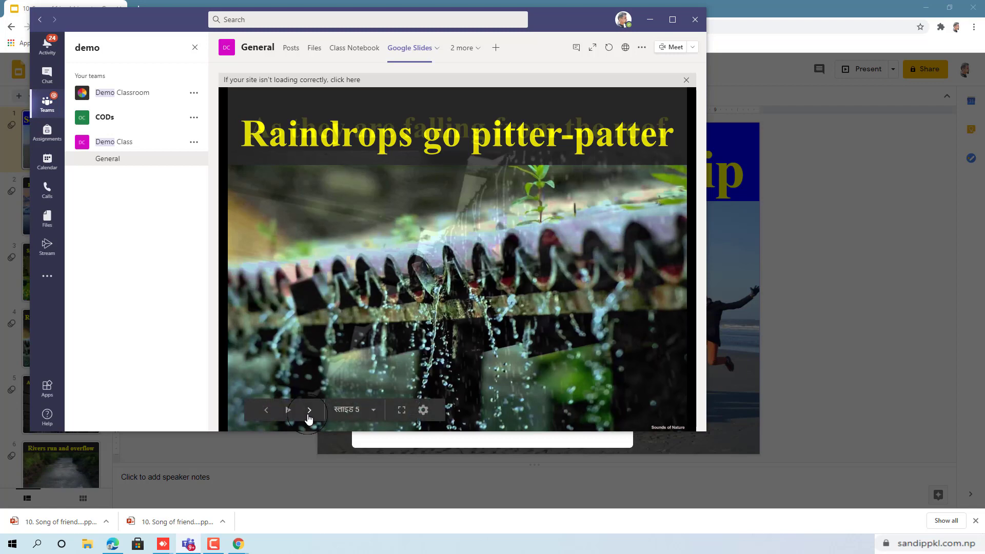
click(308, 410)
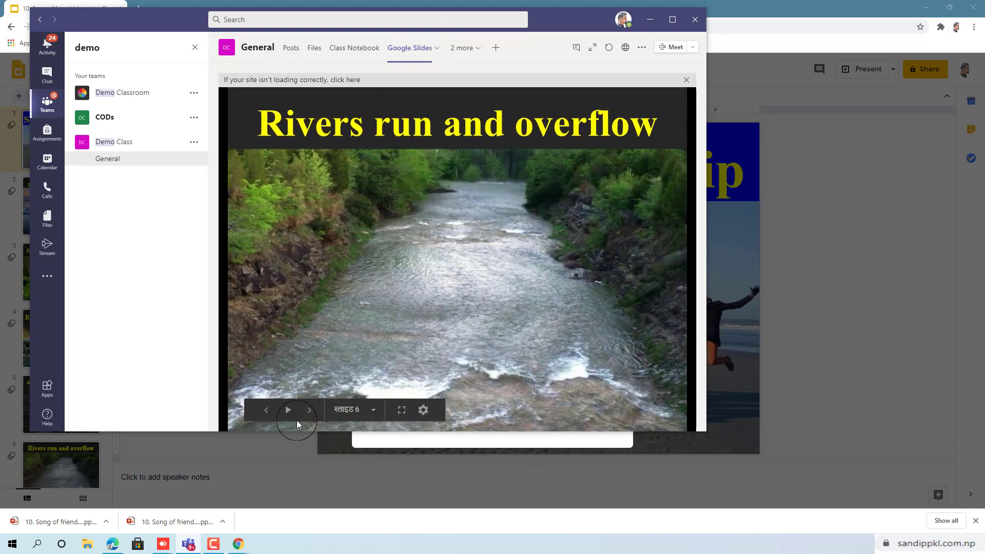
click(267, 457)
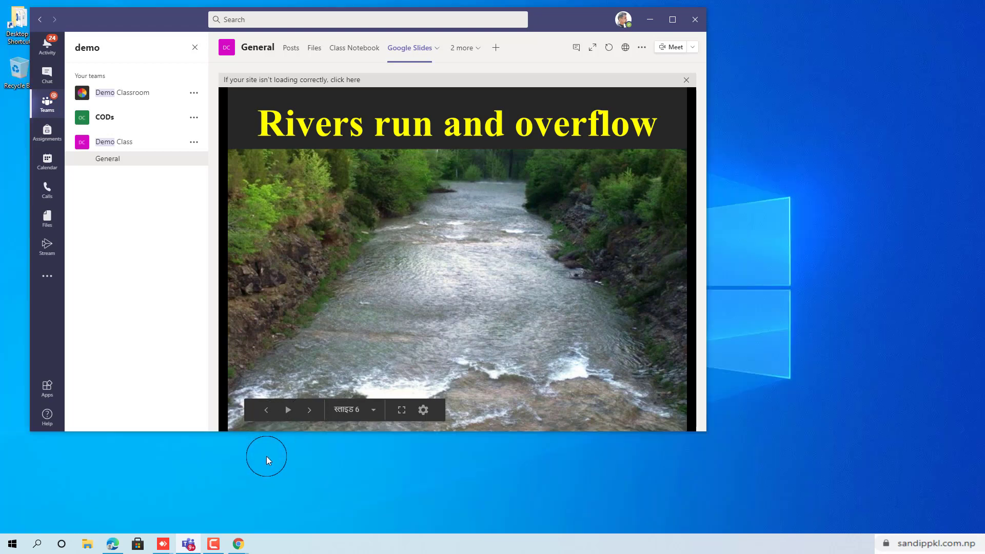
click(309, 410)
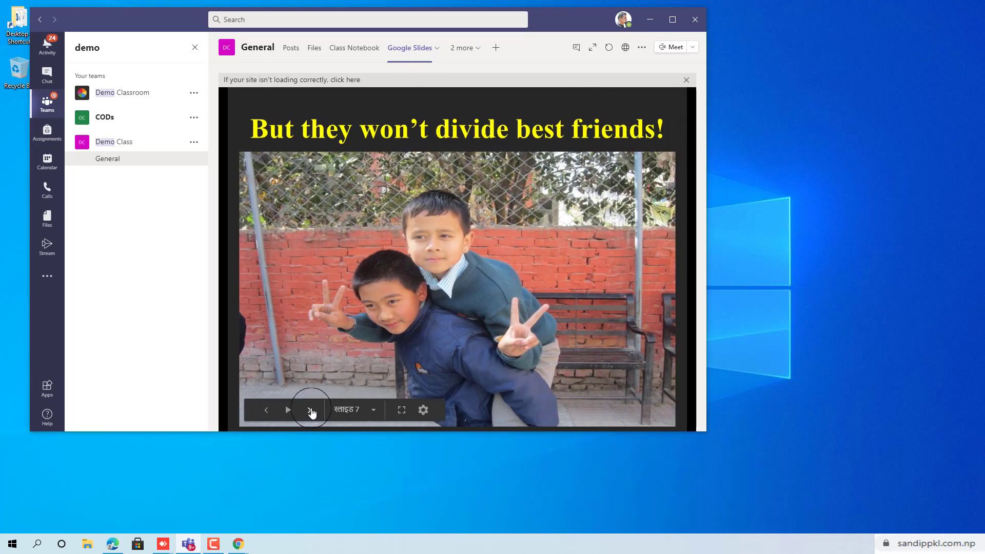